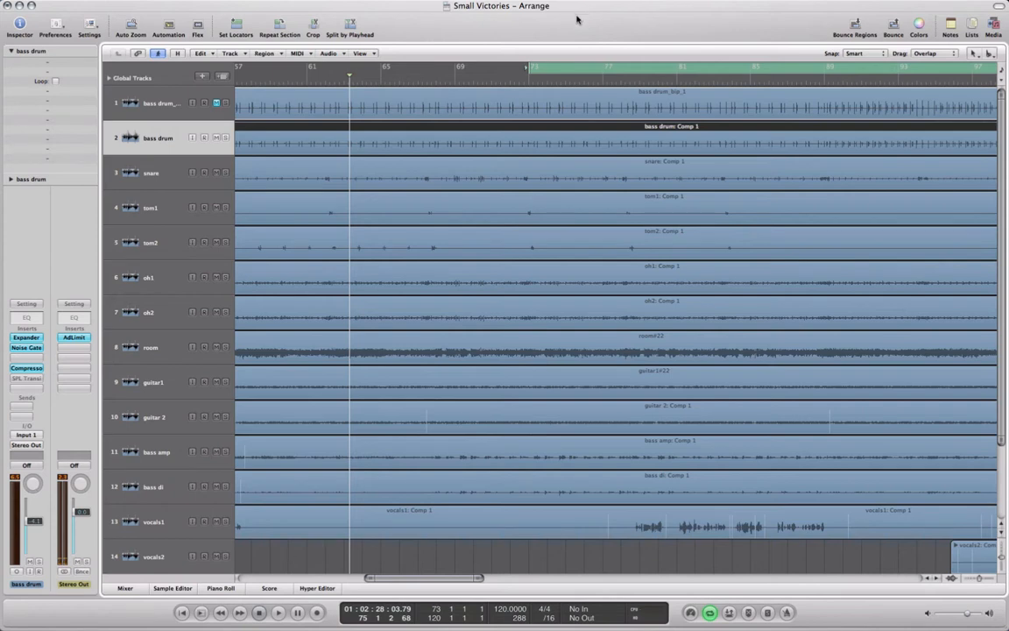
Play back the full mix within the cycle region and stop playback
key("space")
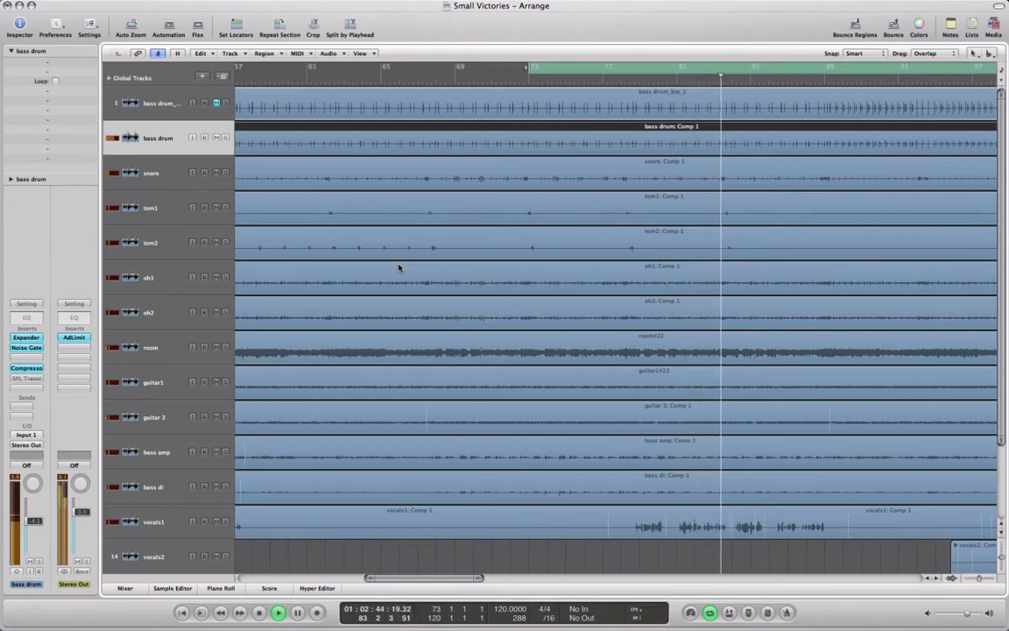
key("space")
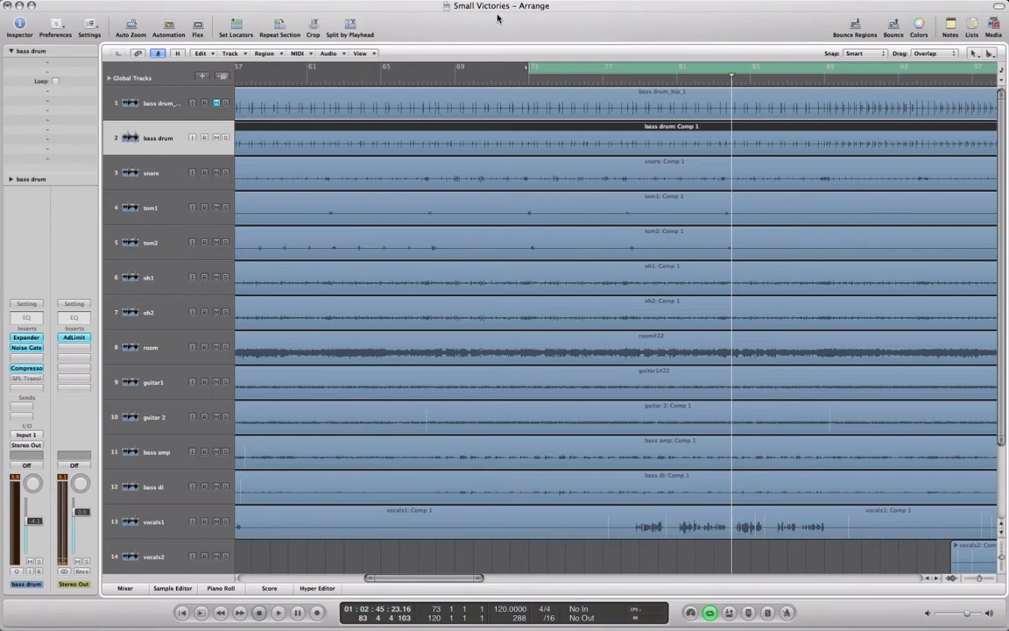
In the mixer, solo the bass drum 2, snare, tom, overhead and speech channels and audition the drums
left_click(125, 588)
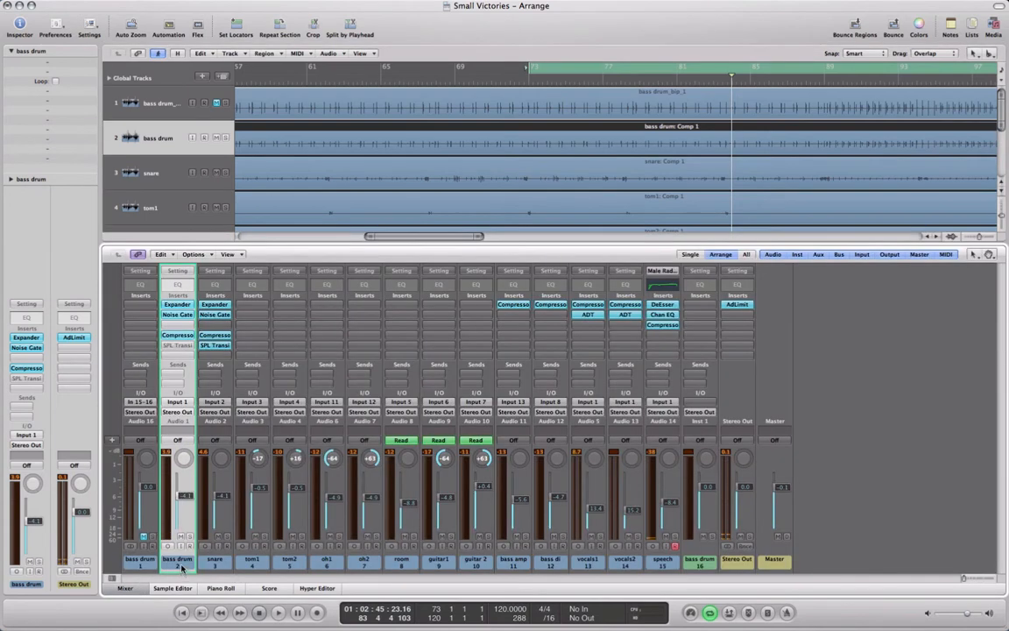
left_click_drag(181, 568, 366, 565)
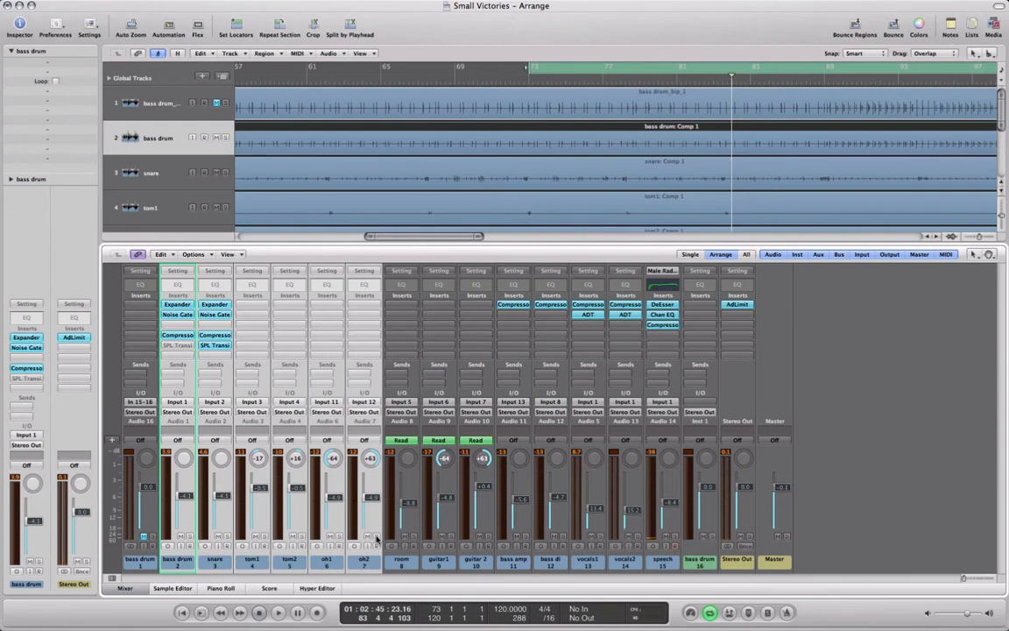
left_click(377, 537)
left_click(676, 537)
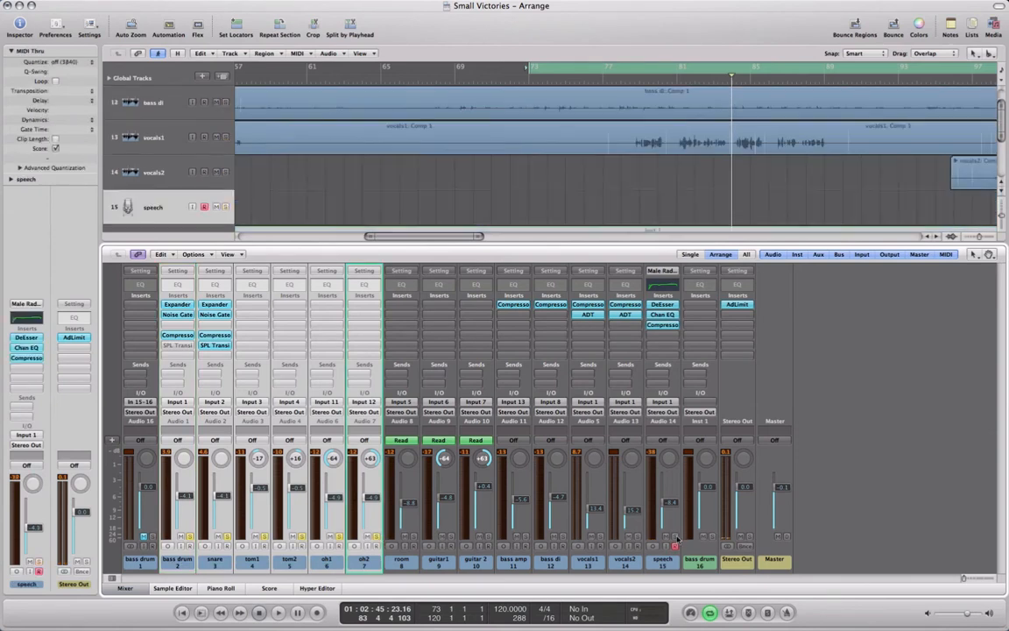
key("space")
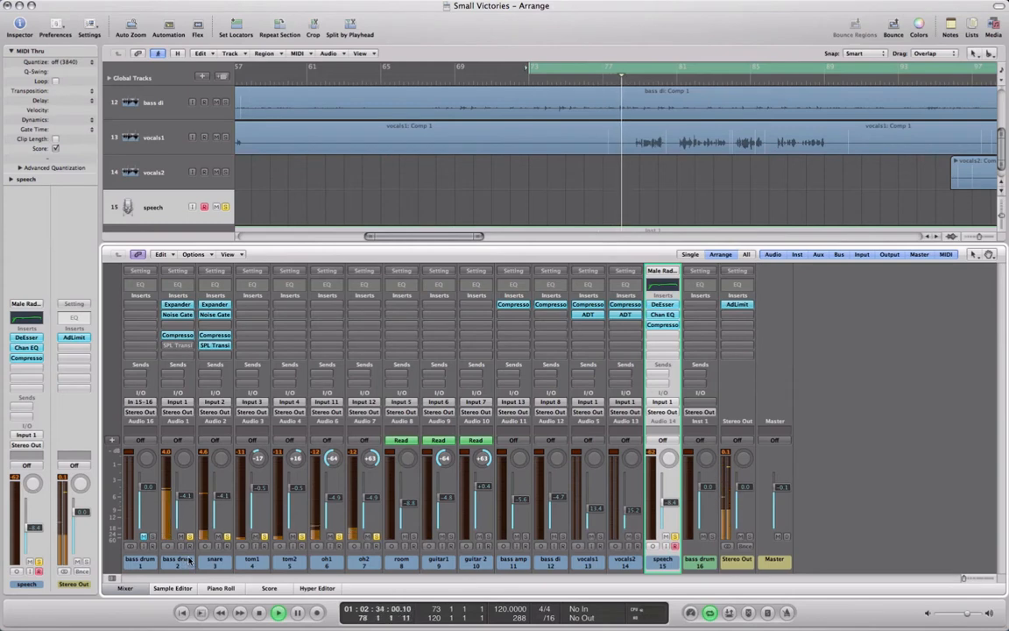
key("space")
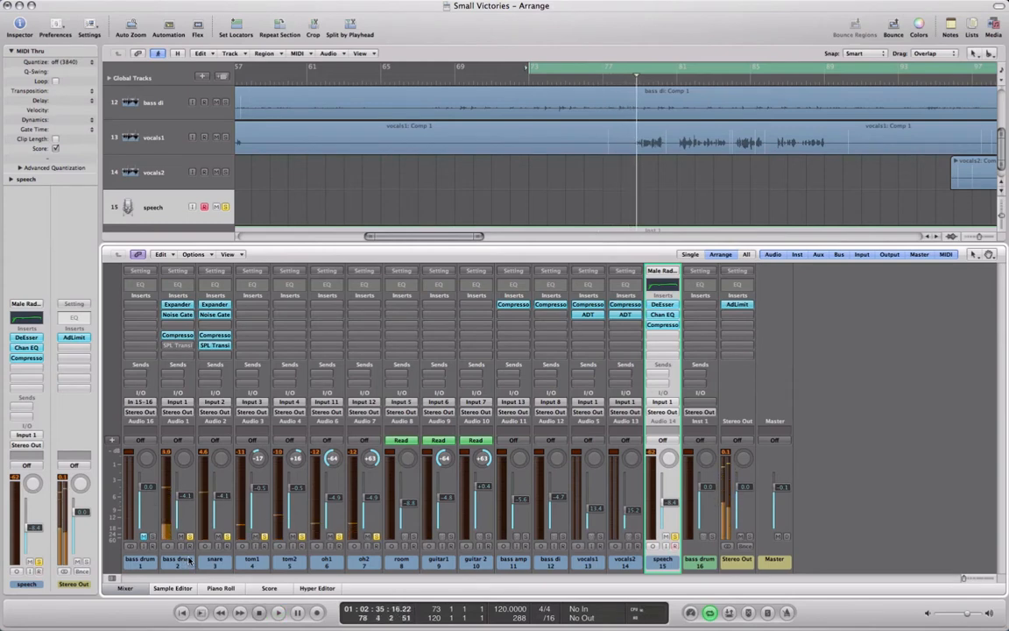
Unsolo the snare, tom1, tom2, oh1 and oh2 channels and audition the bass drum
left_click_drag(188, 562, 366, 561)
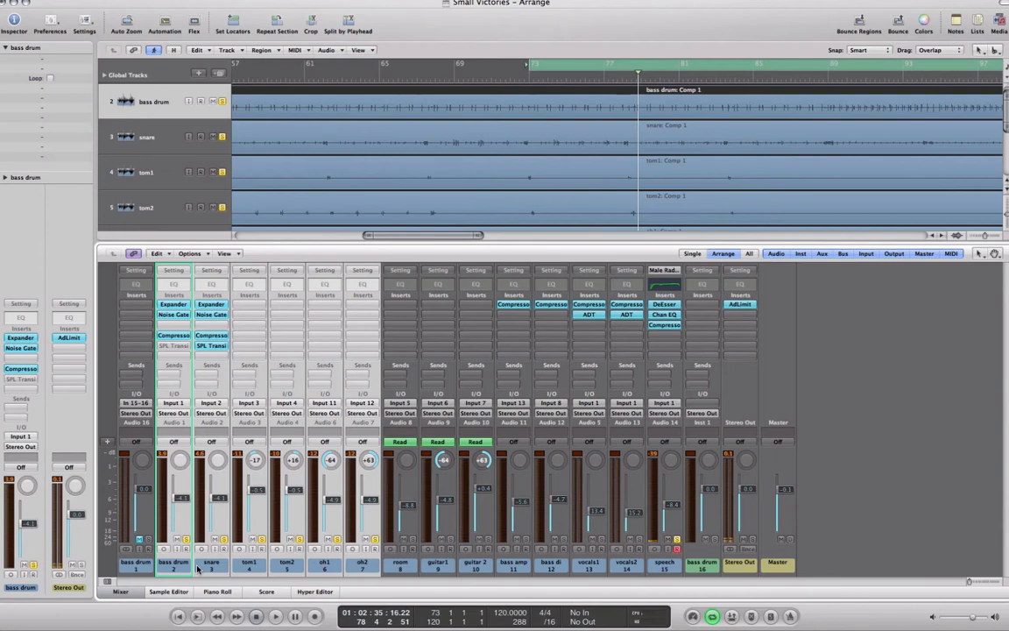
left_click(366, 548)
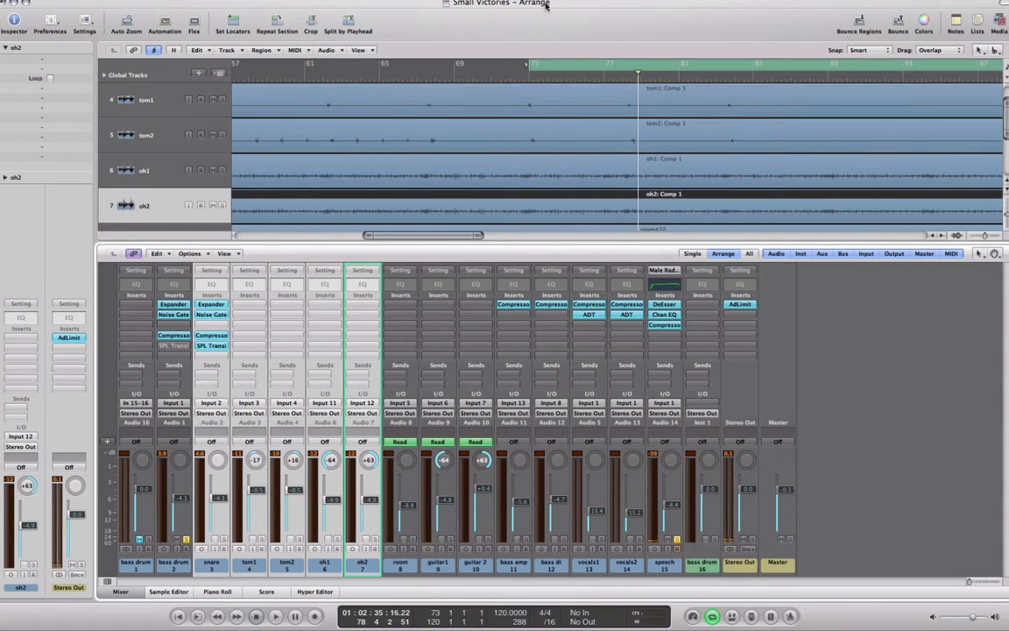
key("space")
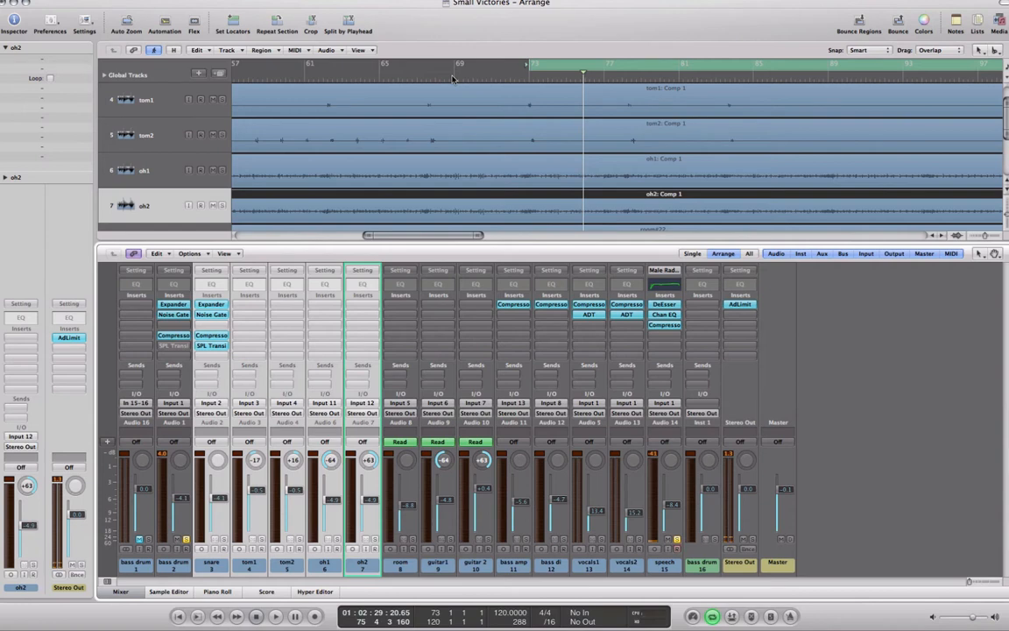
During playback, set the bass drum's Expander threshold to -44.5 dB and its ratio to 0.55:1
left_click(174, 567)
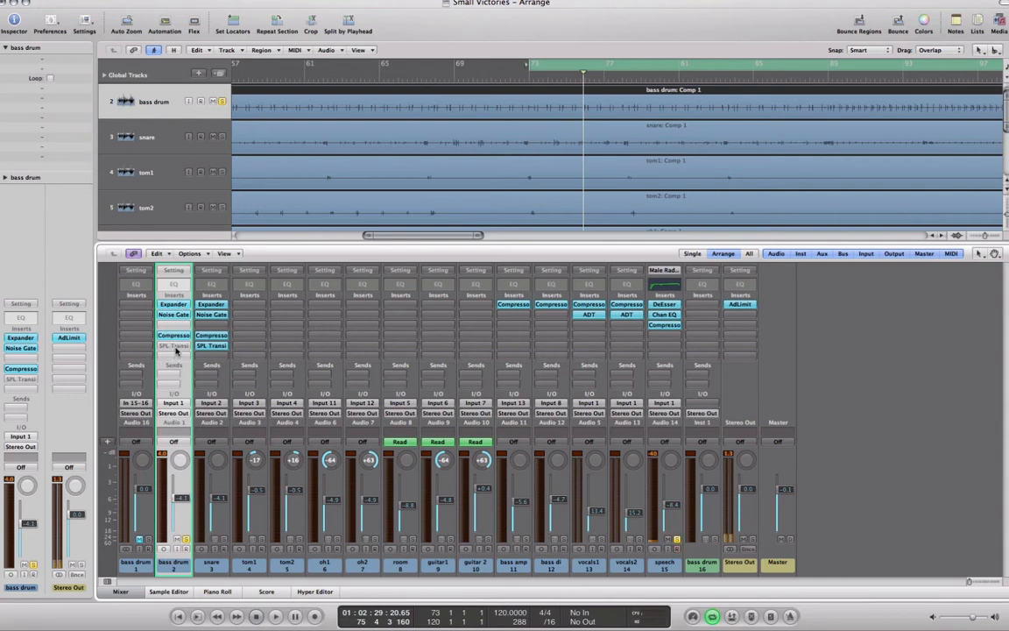
left_click(174, 307)
key("space")
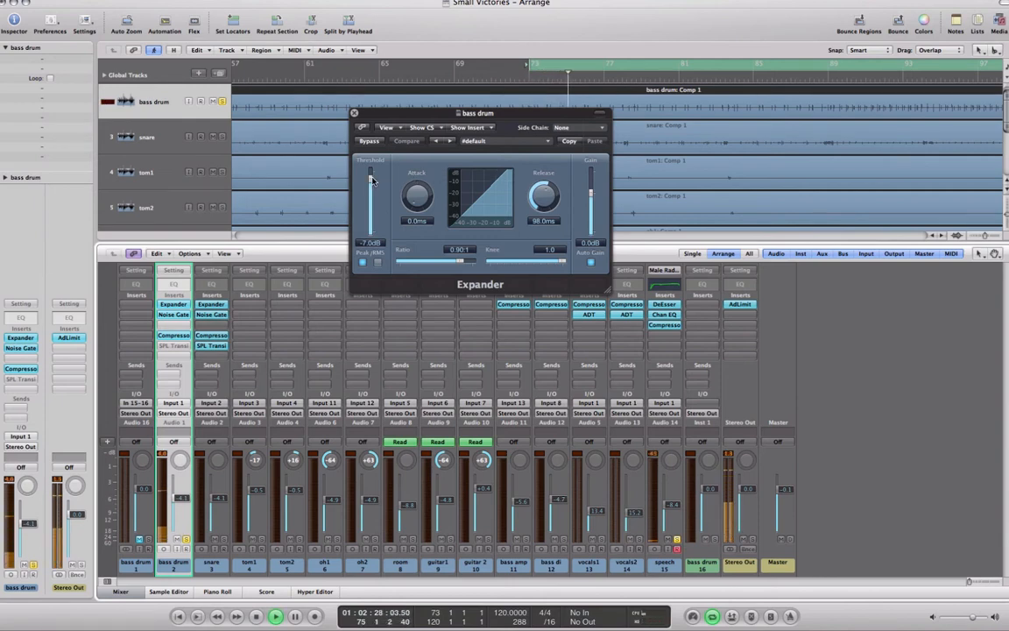
left_click_drag(371, 180, 372, 226)
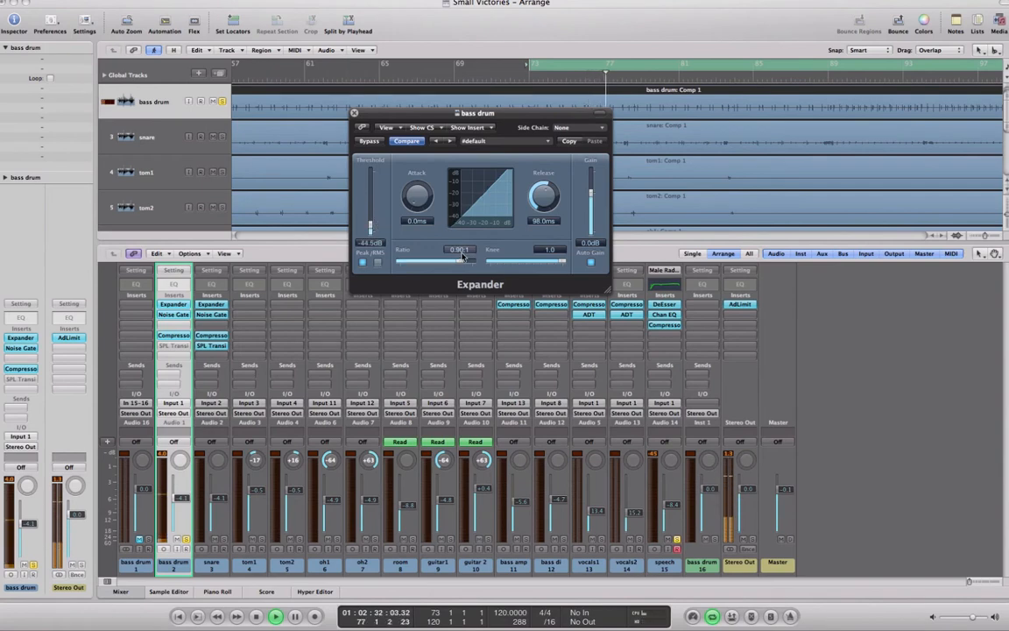
left_click_drag(462, 255, 408, 263)
key("space")
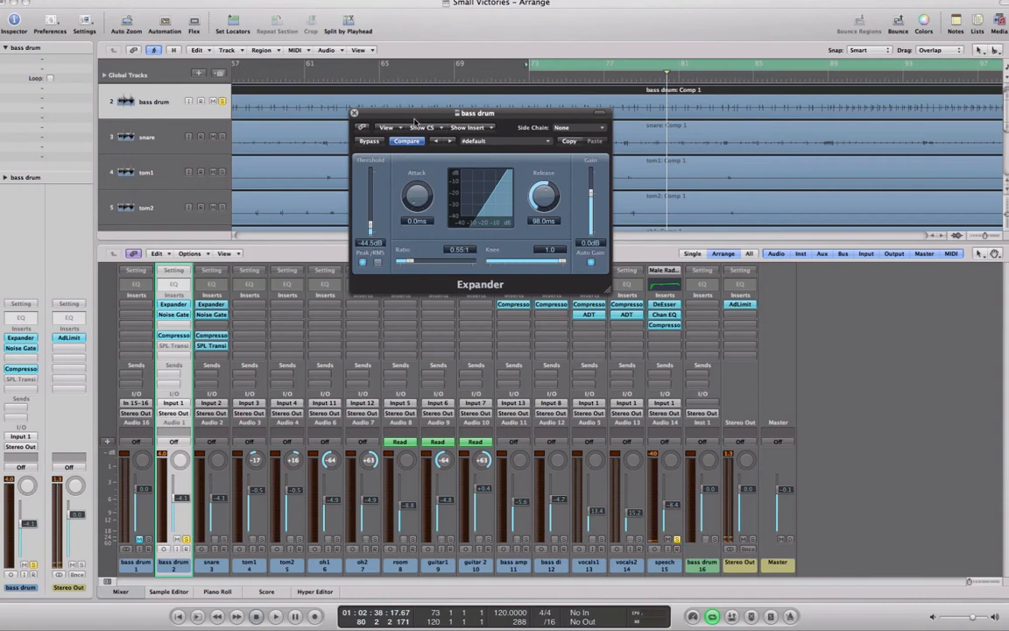
Set the bass drum's Noise Gate threshold to -34 dB and close the Noise Gate and Expander windows
left_click(174, 314)
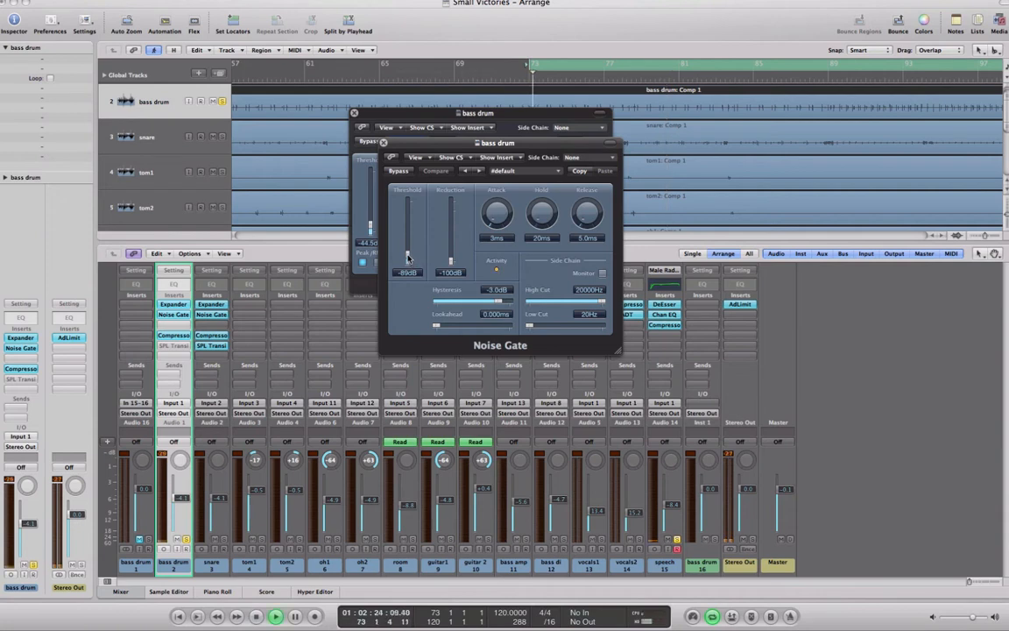
left_click_drag(407, 259, 415, 226)
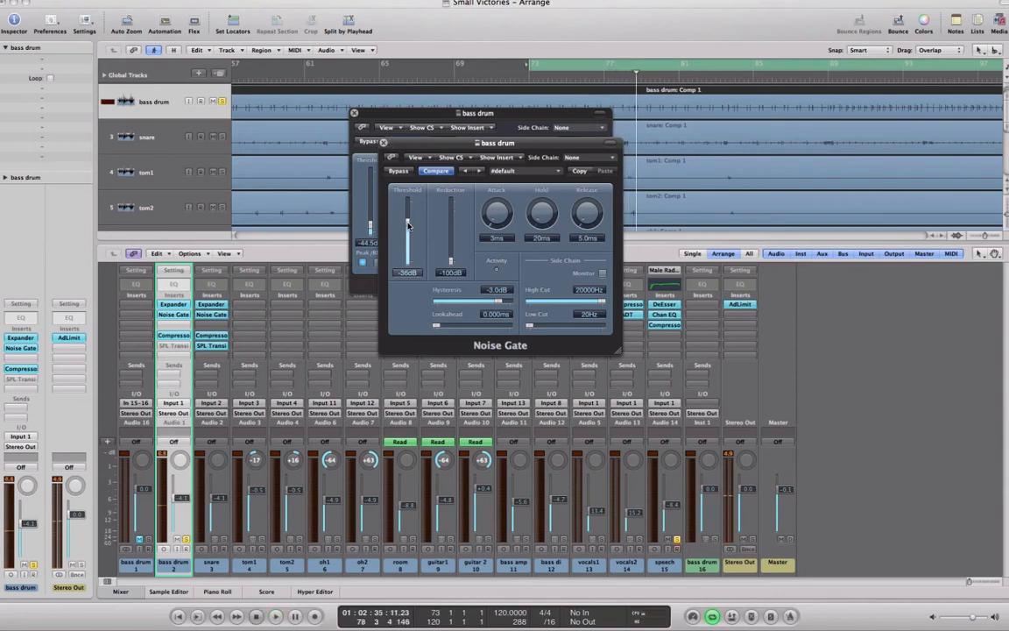
left_click_drag(408, 226, 408, 222)
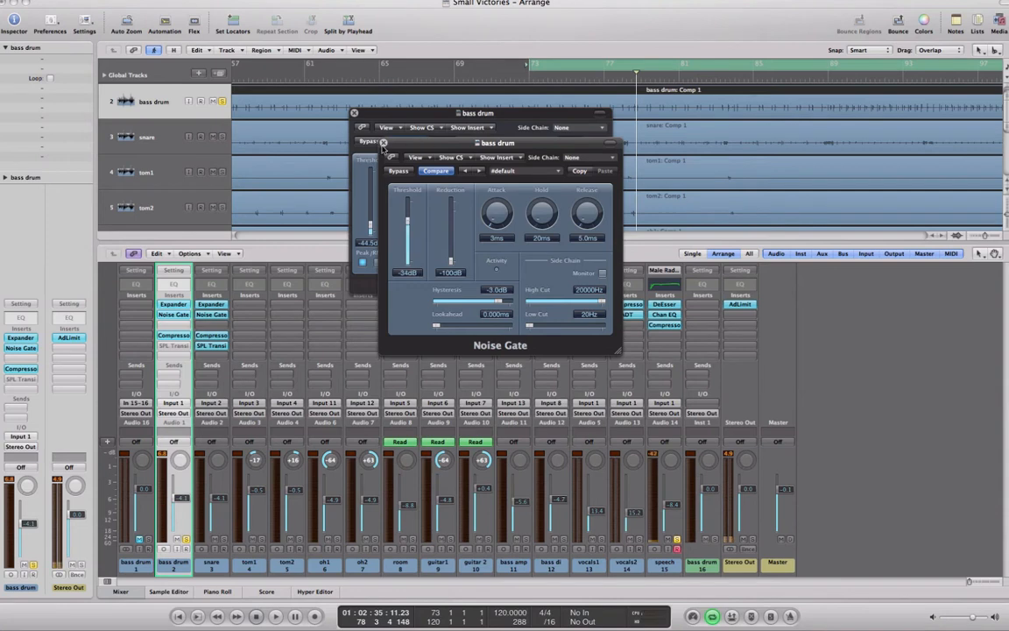
left_click(383, 143)
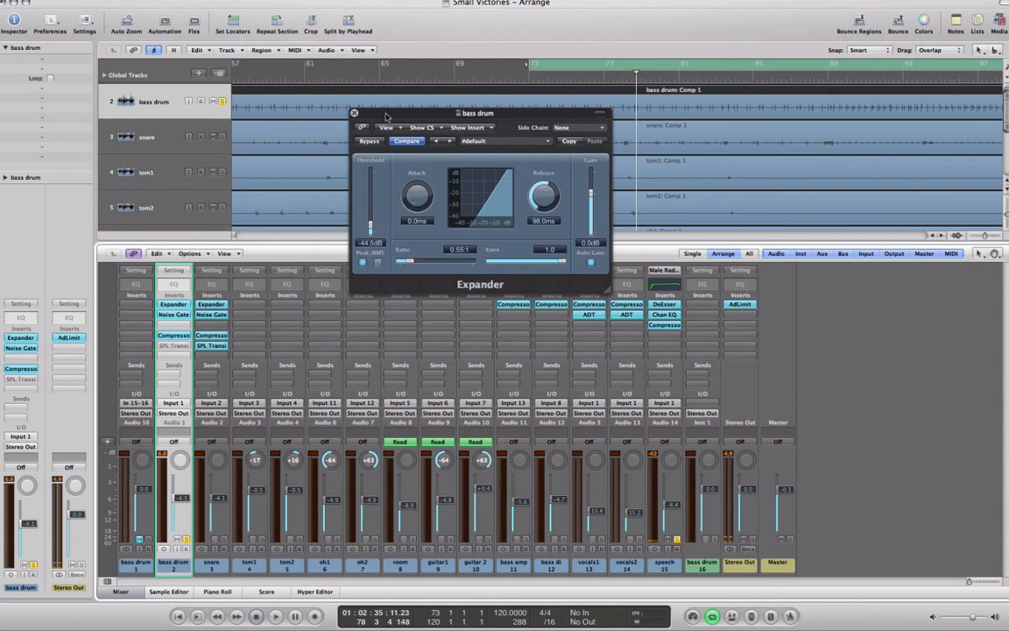
left_click_drag(393, 112, 420, 38)
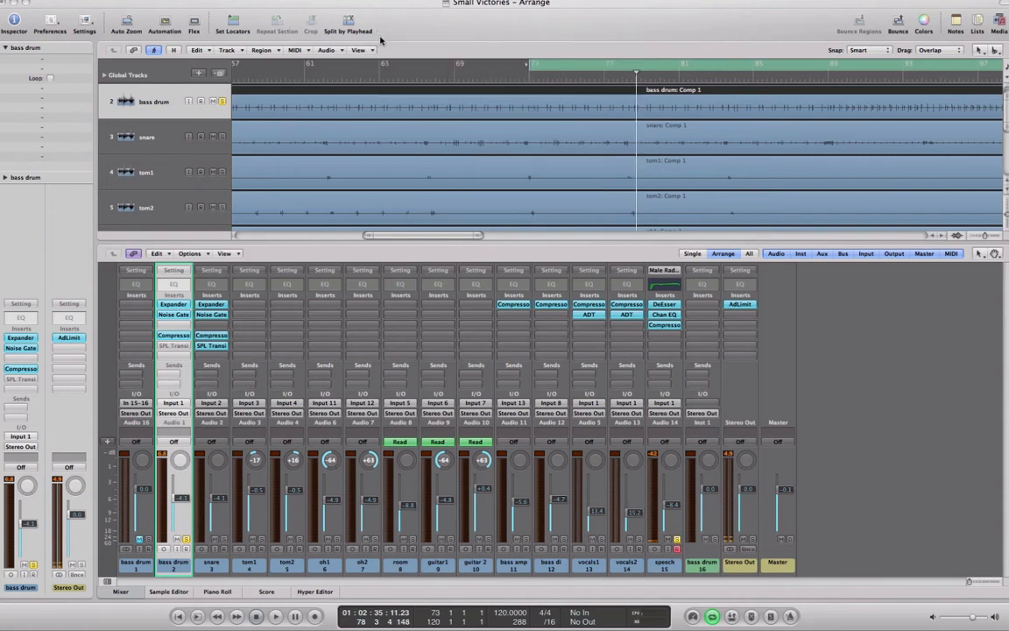
left_click(380, 35)
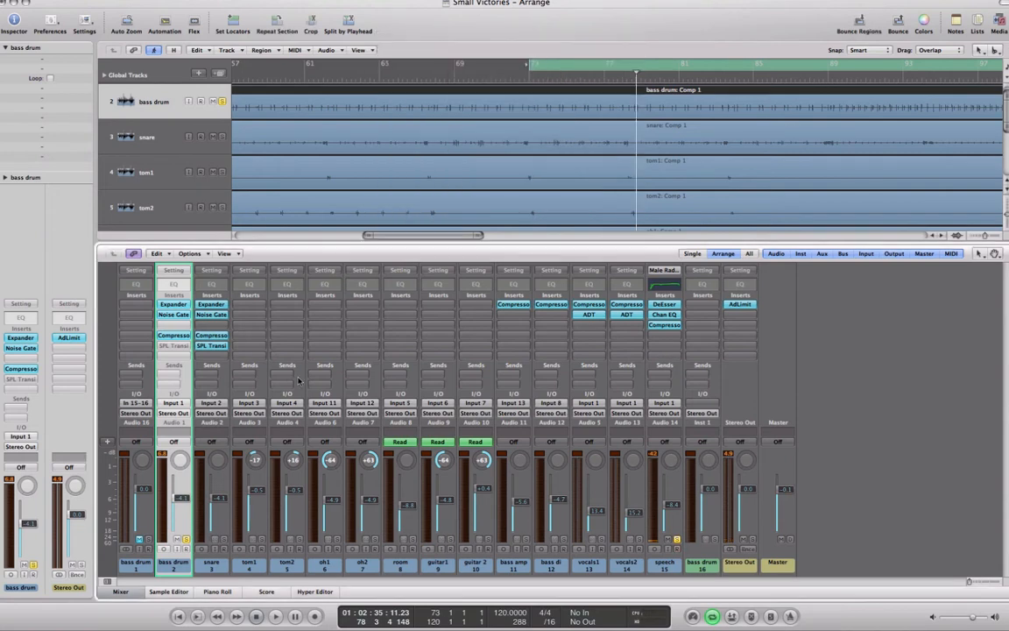
Set the bass drum's Compressor threshold to -32 dB and its gain to 4.5 dB
left_click(174, 334)
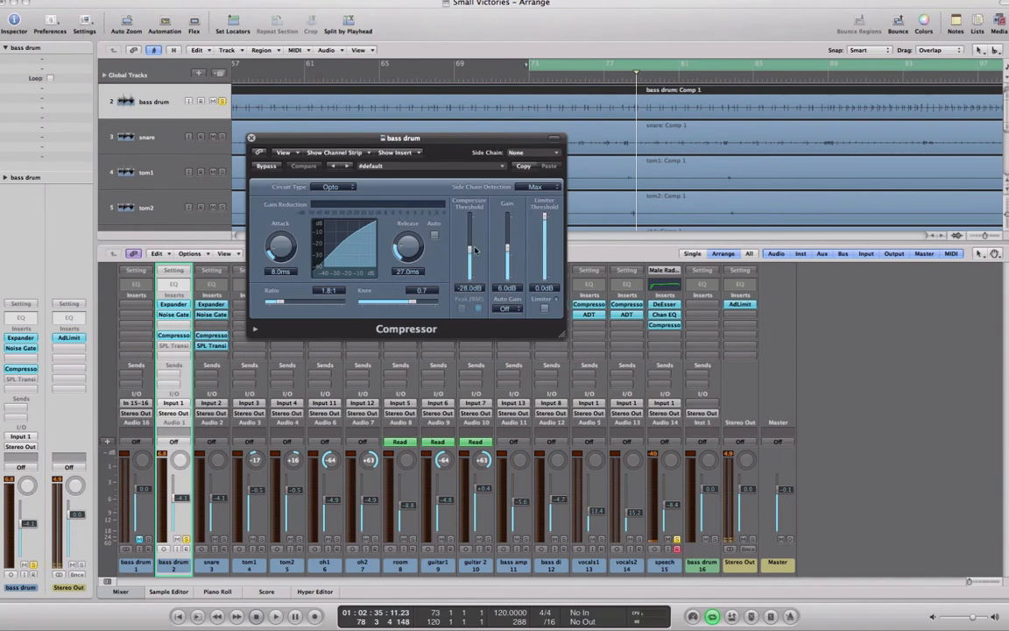
left_click_drag(471, 251, 470, 255)
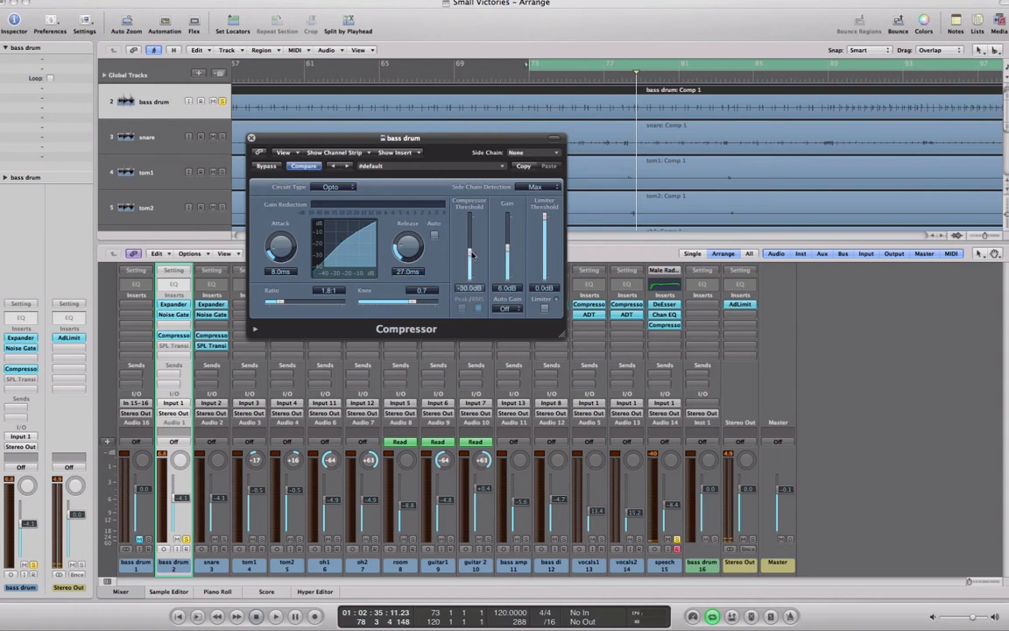
left_click_drag(470, 251, 508, 250)
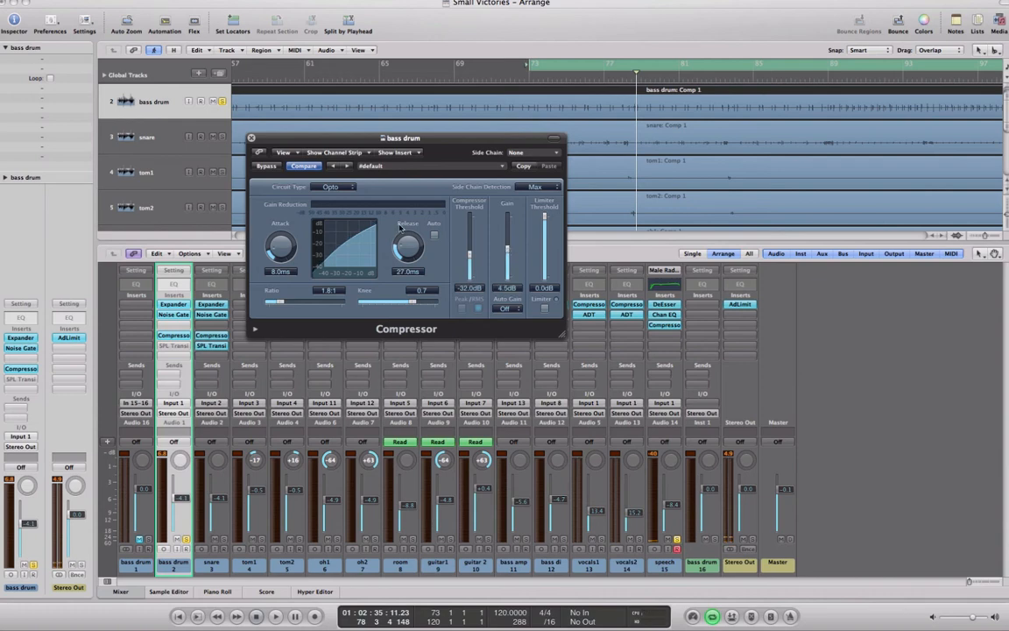
left_click(250, 138)
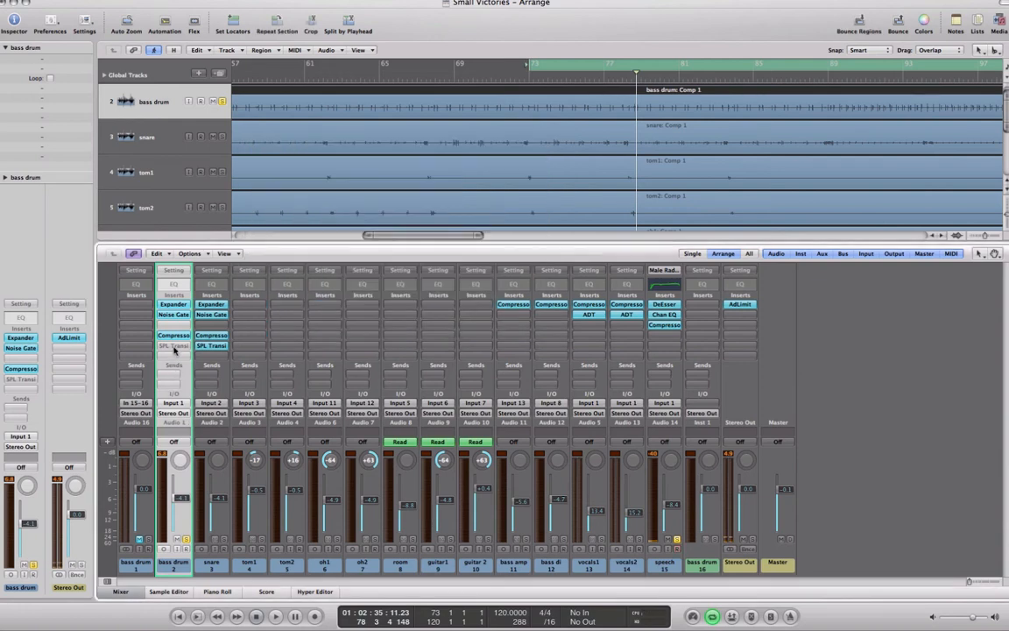
Take the SPL Transient Designer on the bass drum channel out of bypass and close its window
left_click(175, 346)
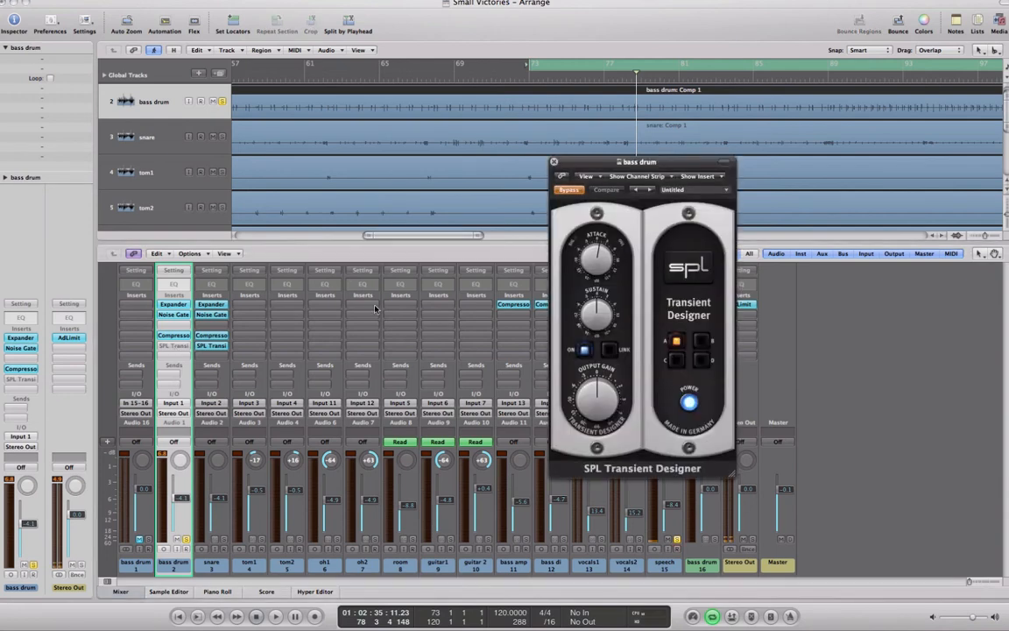
left_click(569, 190)
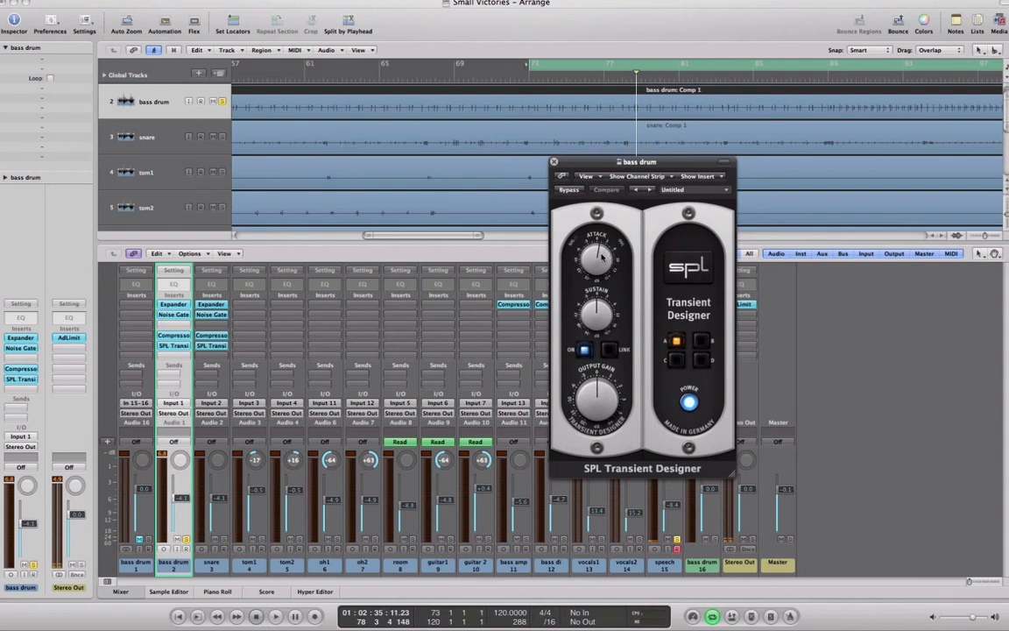
left_click(554, 163)
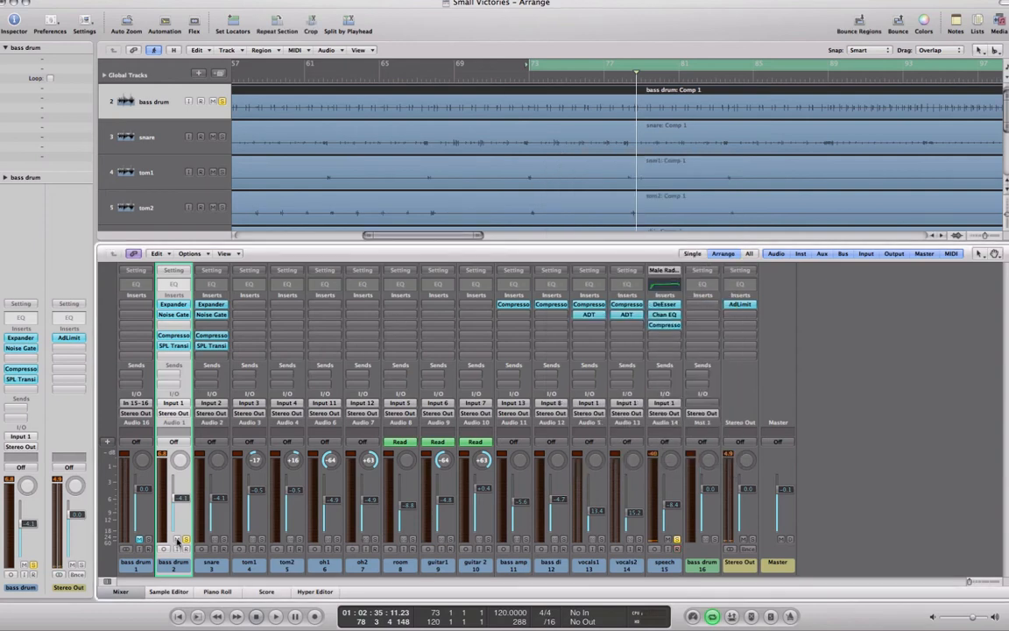
Switch the solo from the bass drum to the snare channel and start playback
left_click(185, 539)
left_click(211, 530)
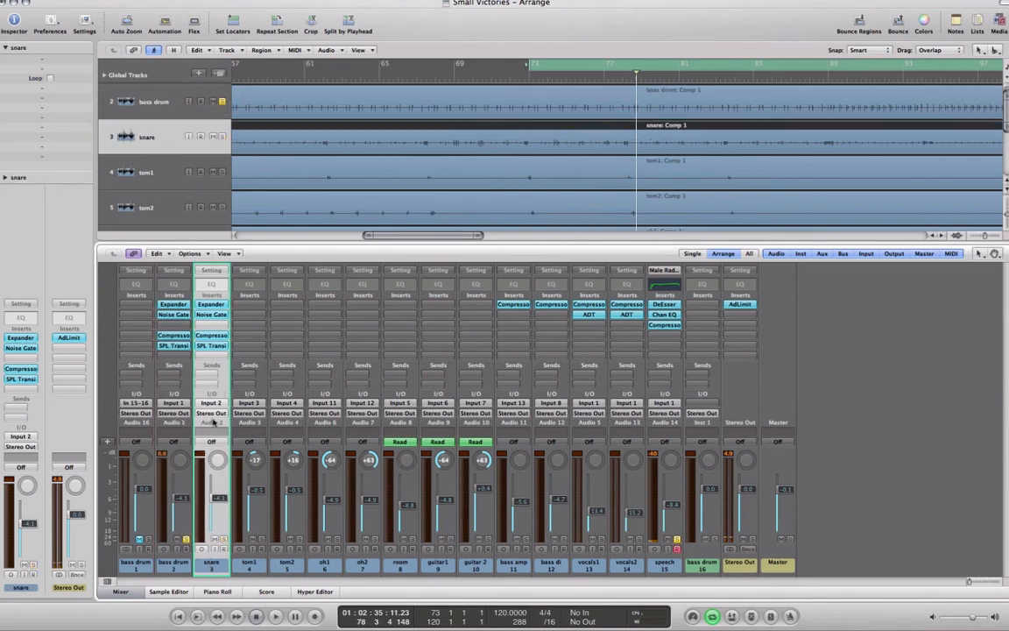
left_click(186, 540)
left_click(223, 539)
key("space")
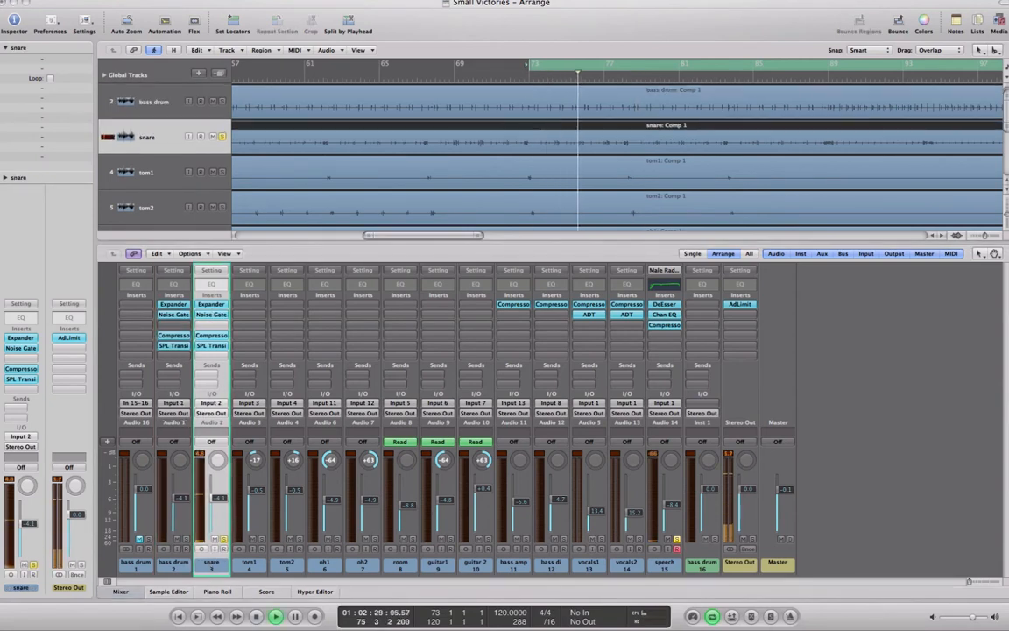
Briefly view the snare's Expander and the bass drum's Noise Gate settings while the snare plays
left_click(211, 304)
left_click(345, 102)
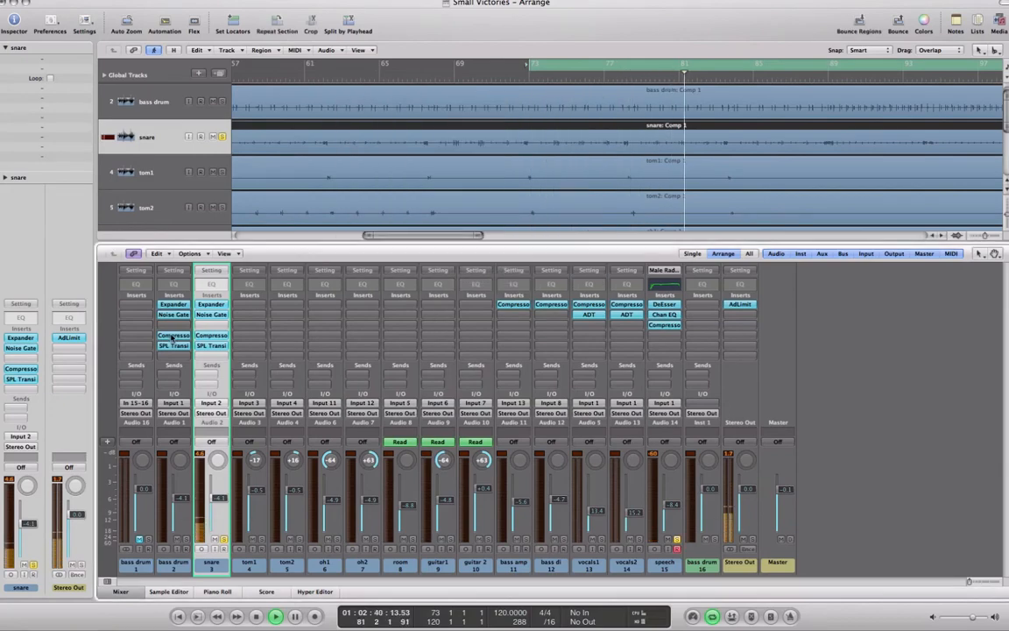
double_click(173, 314)
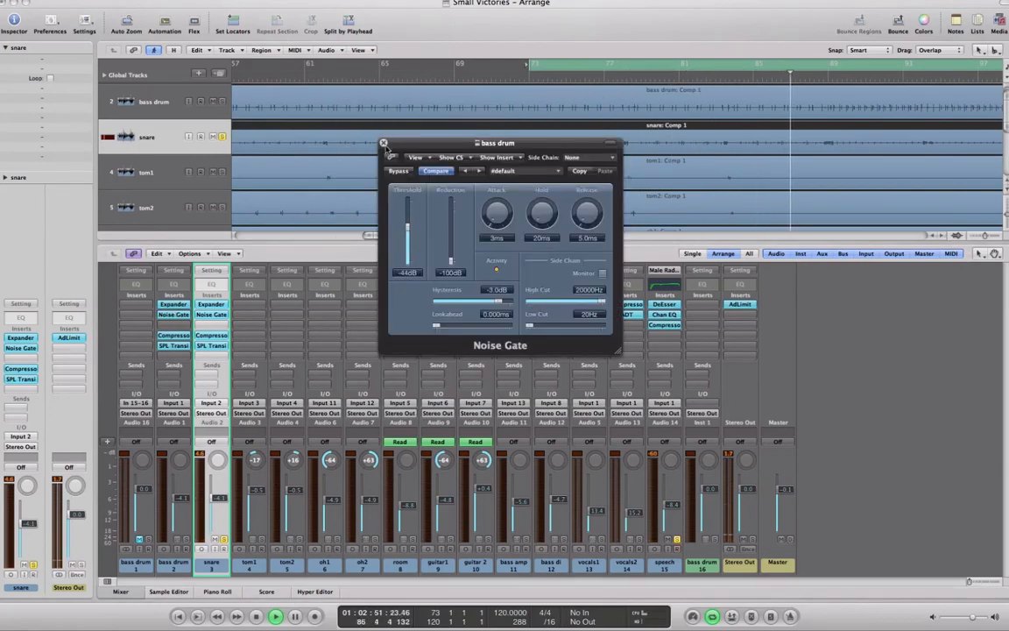
left_click(383, 142)
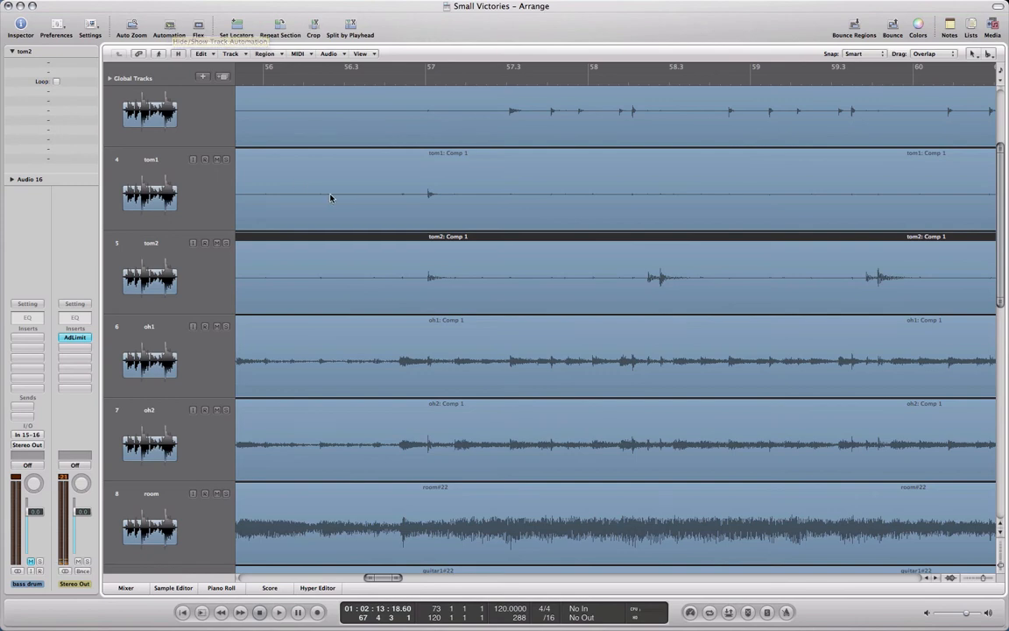
Show the track automation in the arrangement around bars 54 to 58 of the tom tracks
scroll(331, 196, "left", 5)
scroll(331, 196, "right", 7)
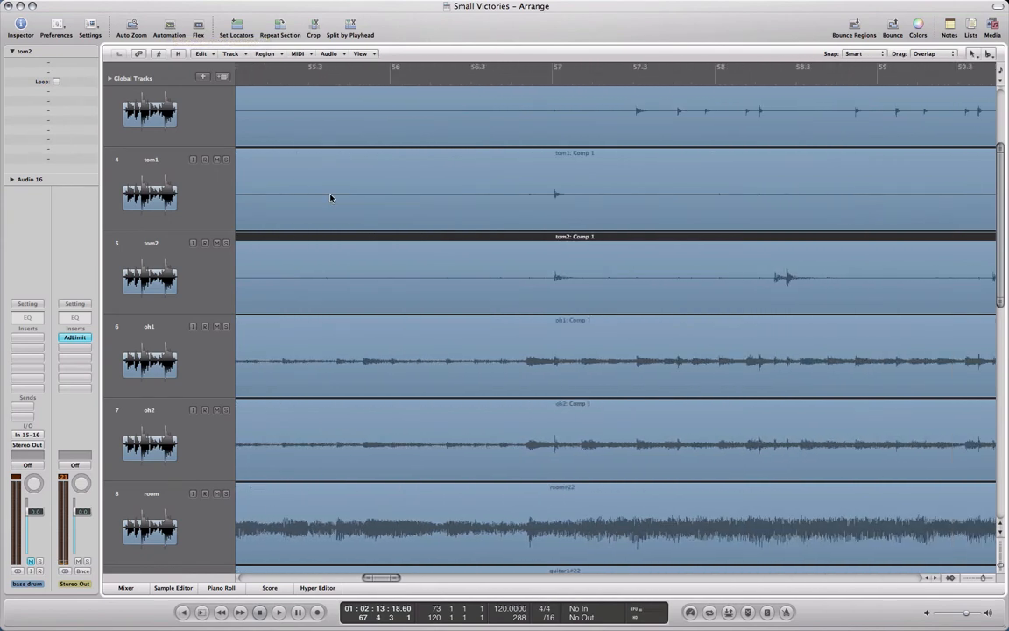
scroll(321, 174, "left", 8)
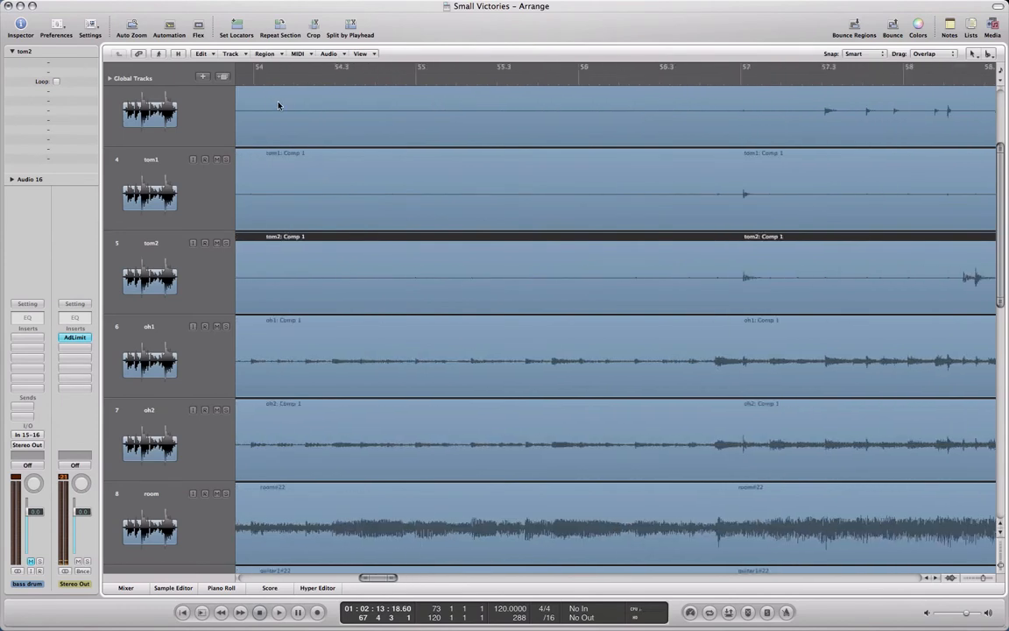
left_click(171, 28)
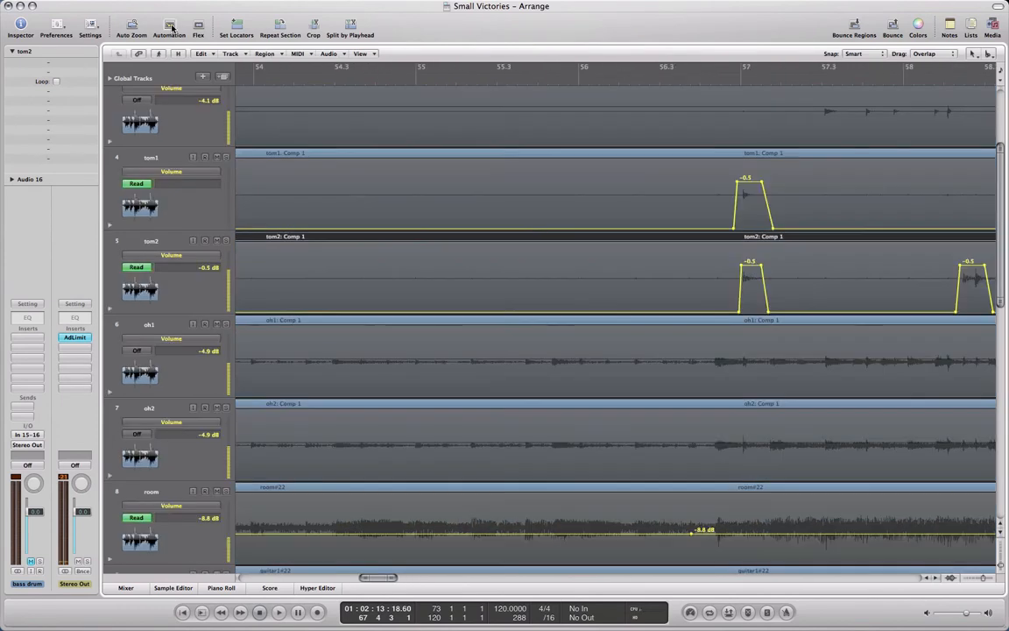
Add volume points on tom2 and pull the automation to silence between the hits before bar 60 and at bar 61
scroll(557, 270, "right", 3)
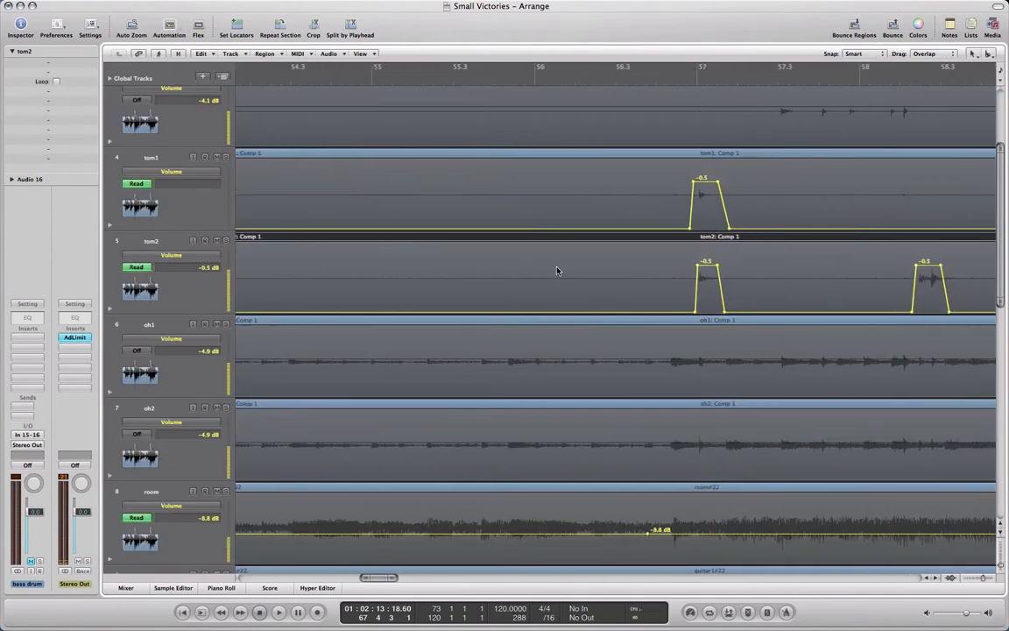
scroll(558, 271, "right", 3)
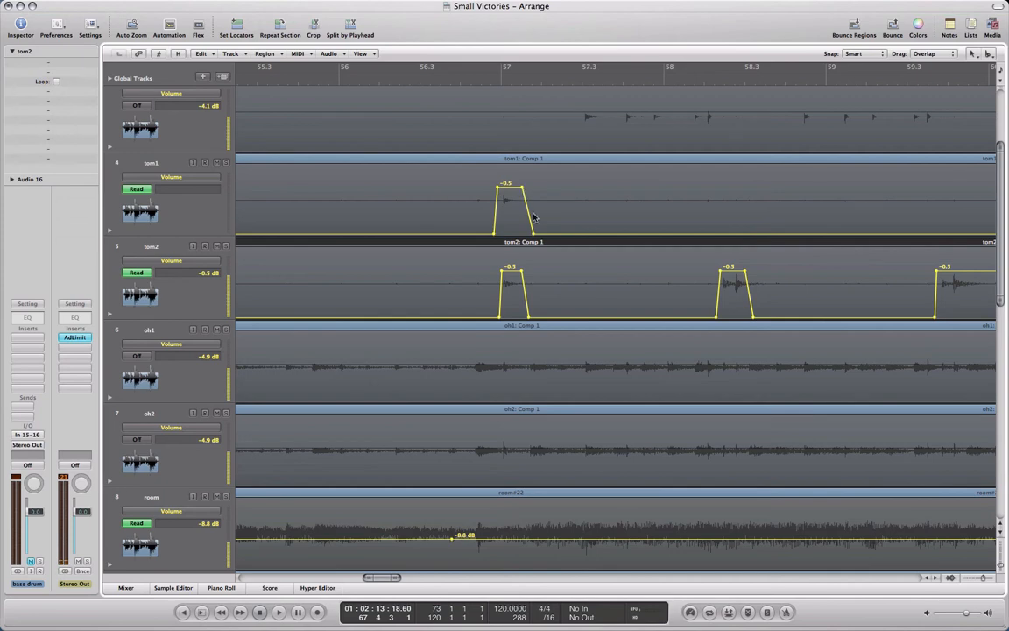
scroll(612, 229, "right", 10)
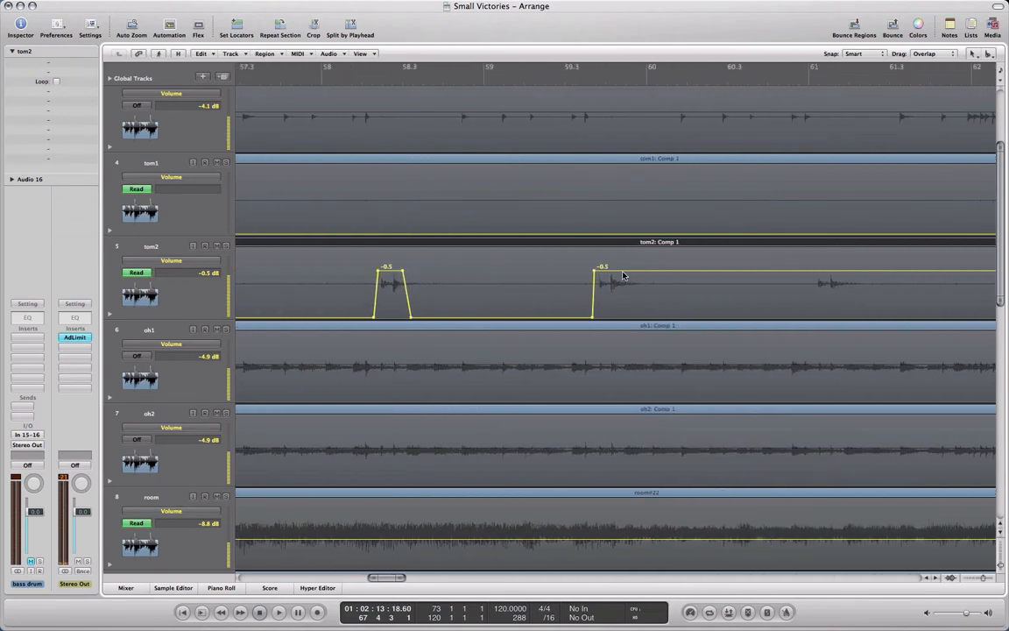
left_click(619, 273)
scroll(722, 277, "right", 5)
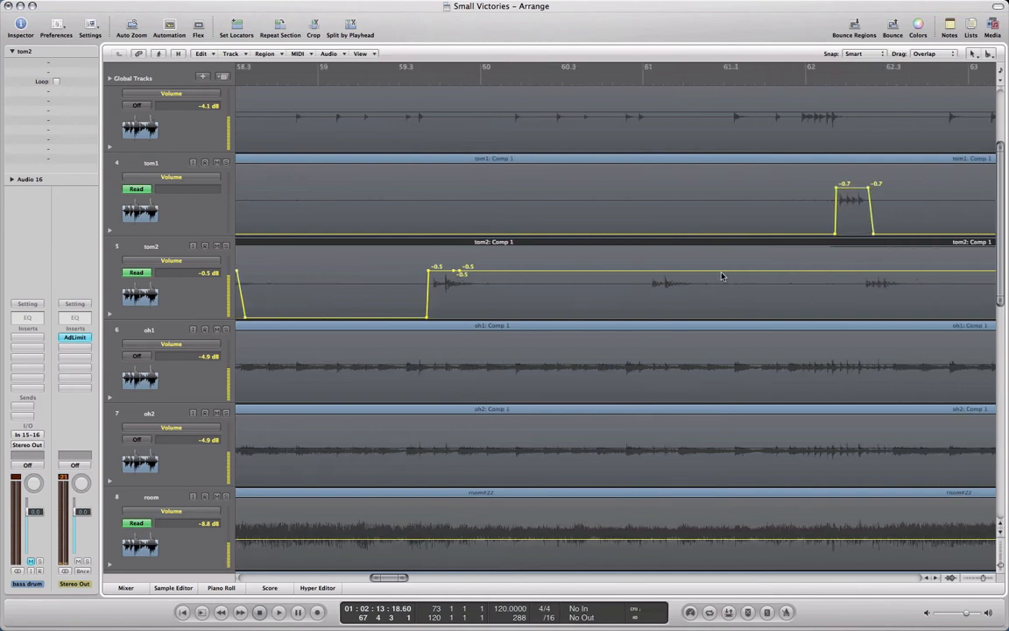
left_click(647, 273)
left_click_drag(624, 274, 627, 325)
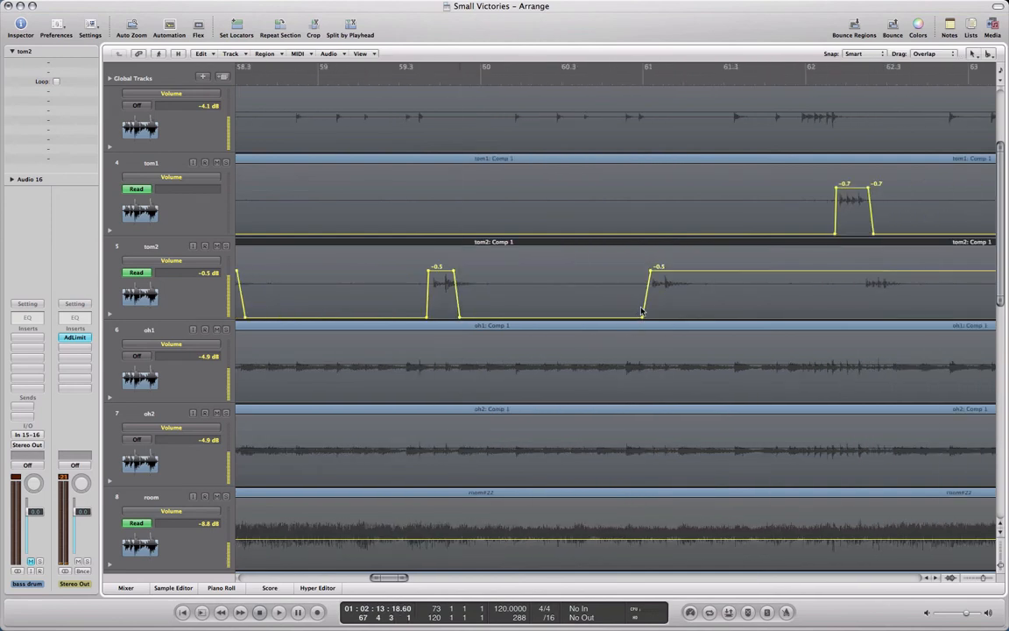
Silence the tom2 volume automation between the hit at bar 61 and the hits after bar 62
scroll(644, 282, "right", 1)
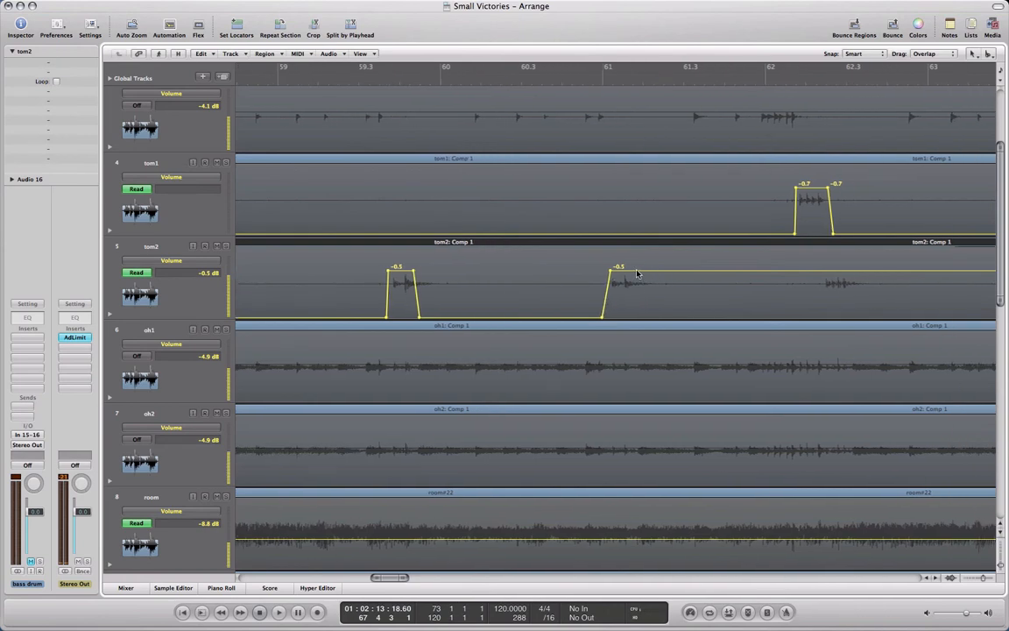
scroll(627, 274, "right", 5)
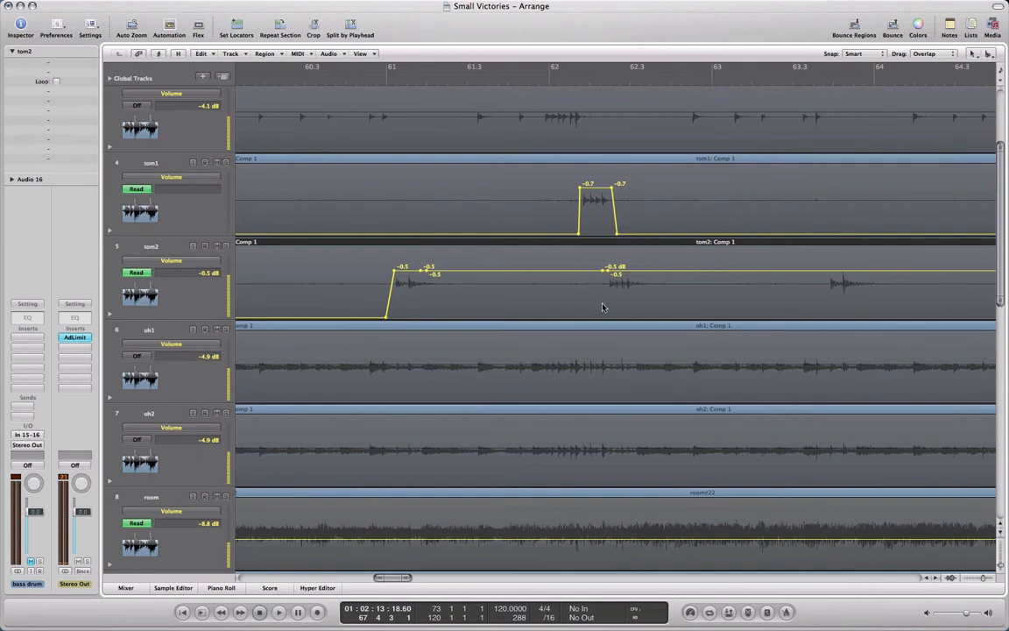
left_click_drag(609, 274, 611, 343)
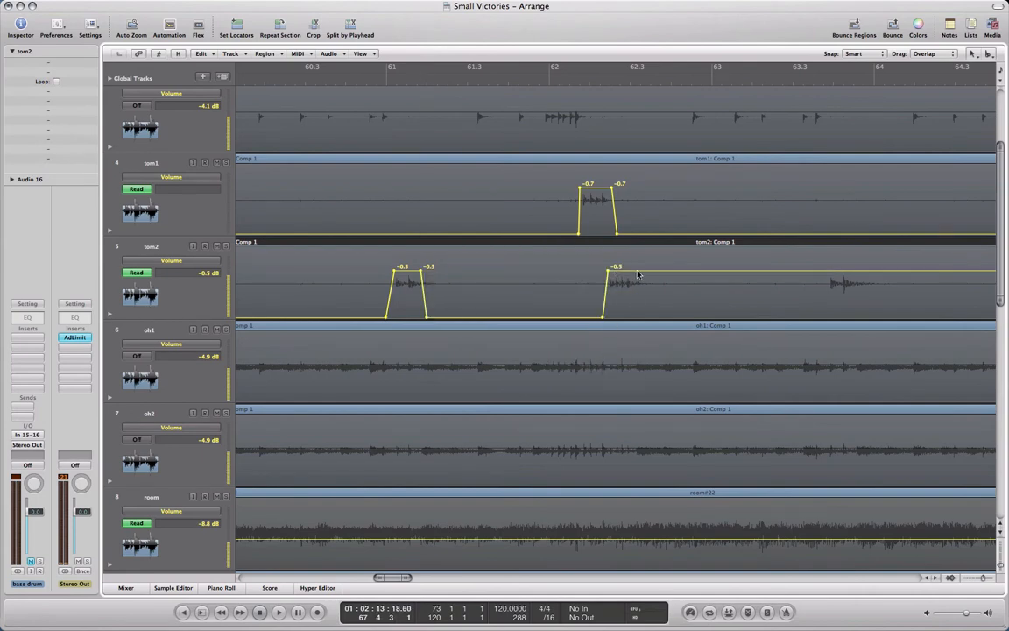
Silence tom2 between the hits after bar 62 and the hit before bar 64, and tighten the fade-out
scroll(642, 274, "right", 5)
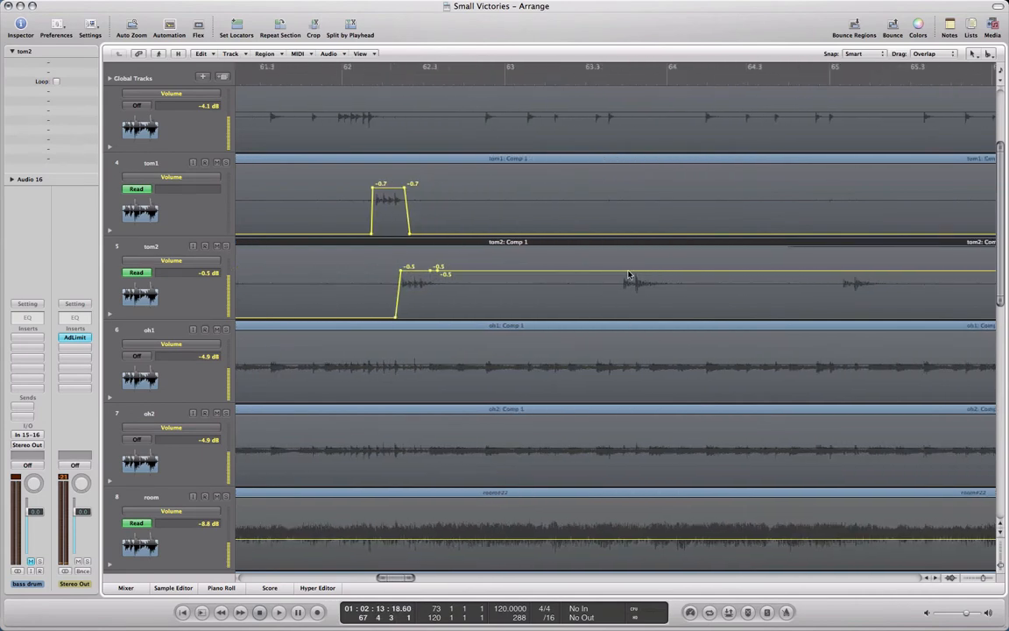
left_click(620, 274)
left_click_drag(612, 275, 614, 319)
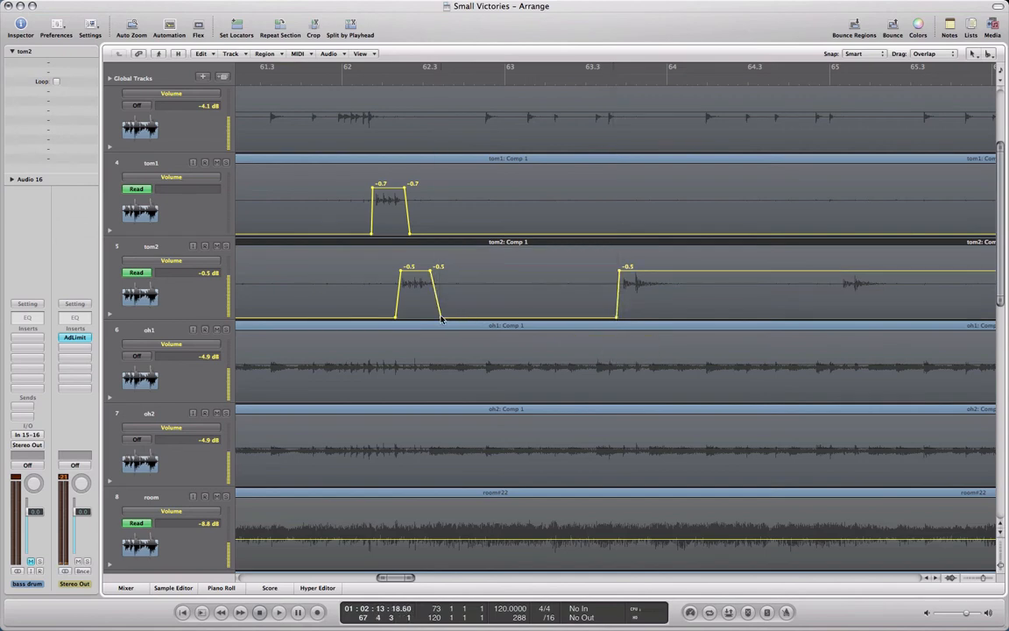
left_click_drag(439, 315, 433, 324)
Silence tom2 between the hits before bar 64 and just after bar 65, and mark the end of the latter hit
left_click(650, 271)
scroll(655, 273, "right", 5)
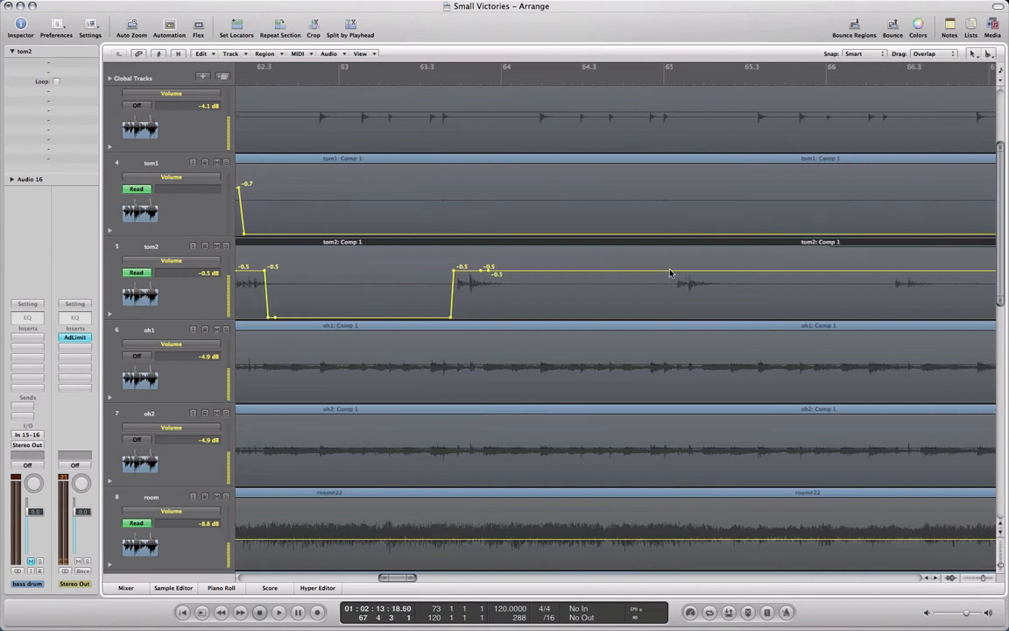
left_click(675, 272)
left_click_drag(647, 274, 642, 343)
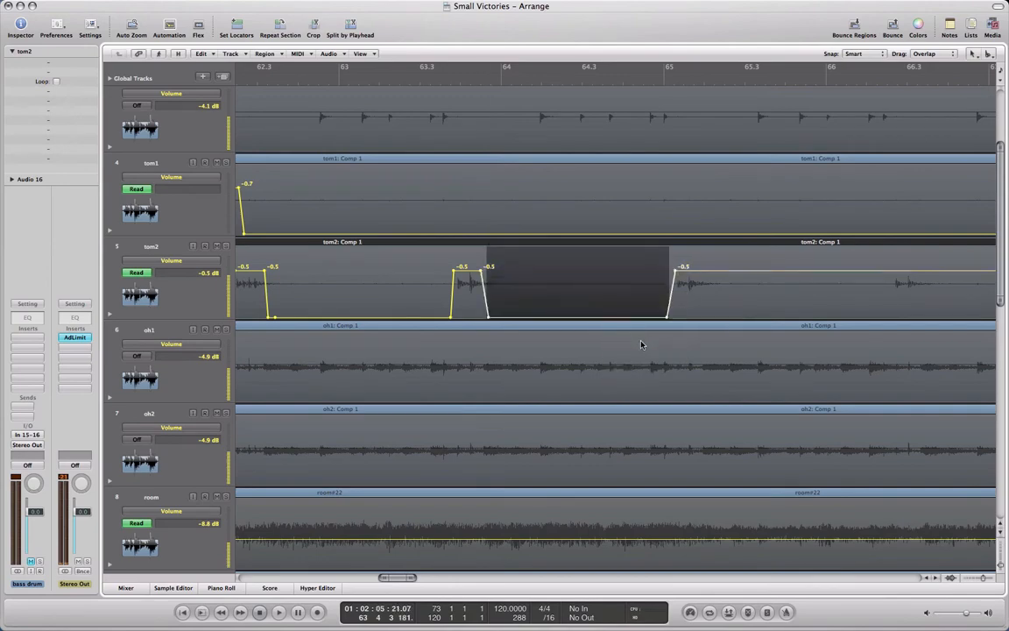
left_click(700, 274)
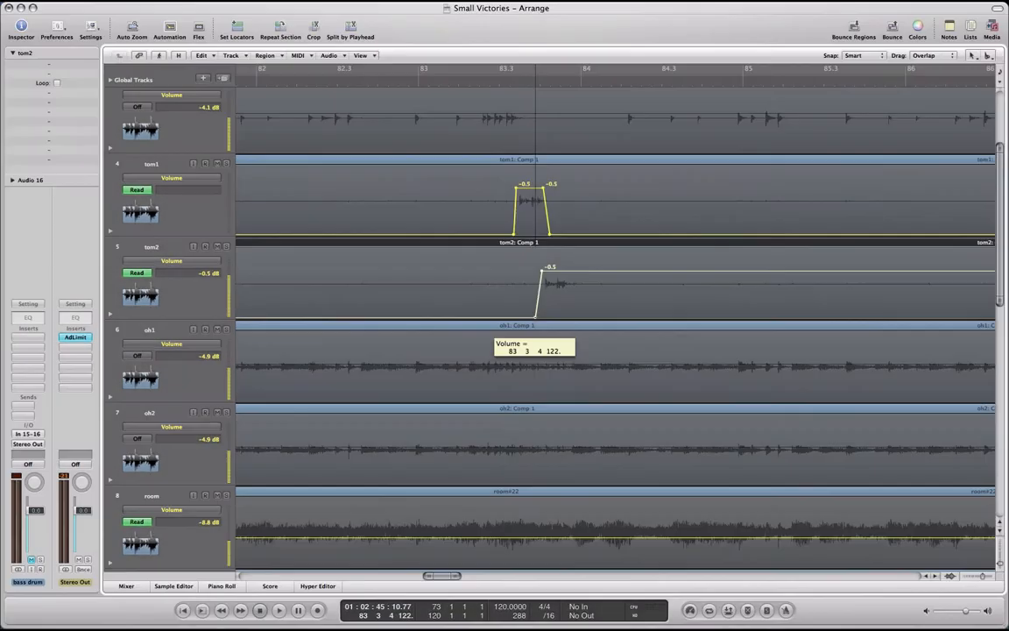
Steepen the tom2 volume fade-in at the hit before bar 84 and add two volume points after that hit
left_click_drag(539, 274, 541, 271)
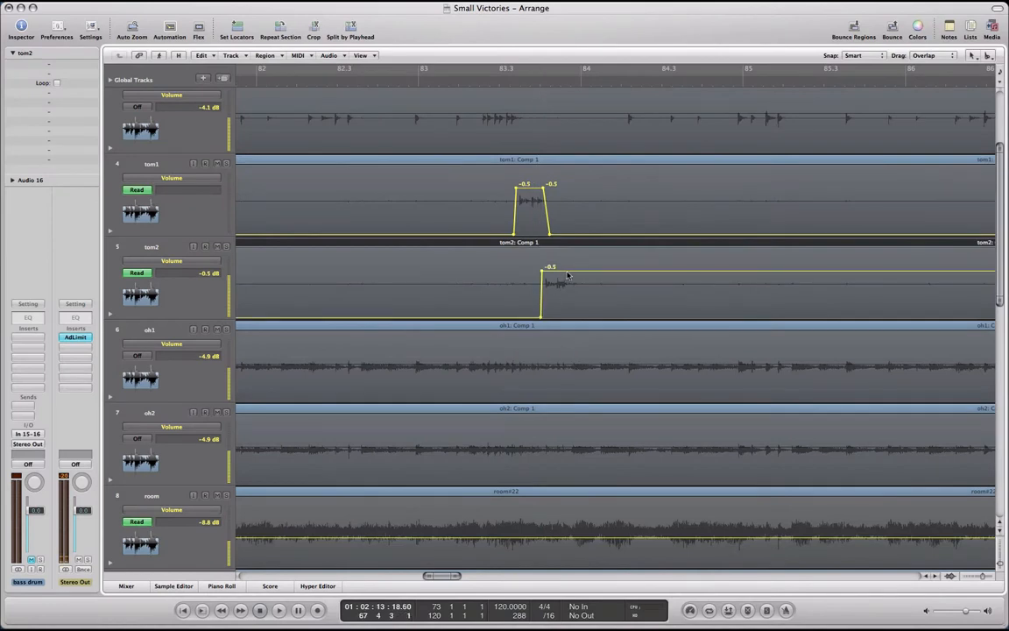
scroll(573, 274, "right", 10)
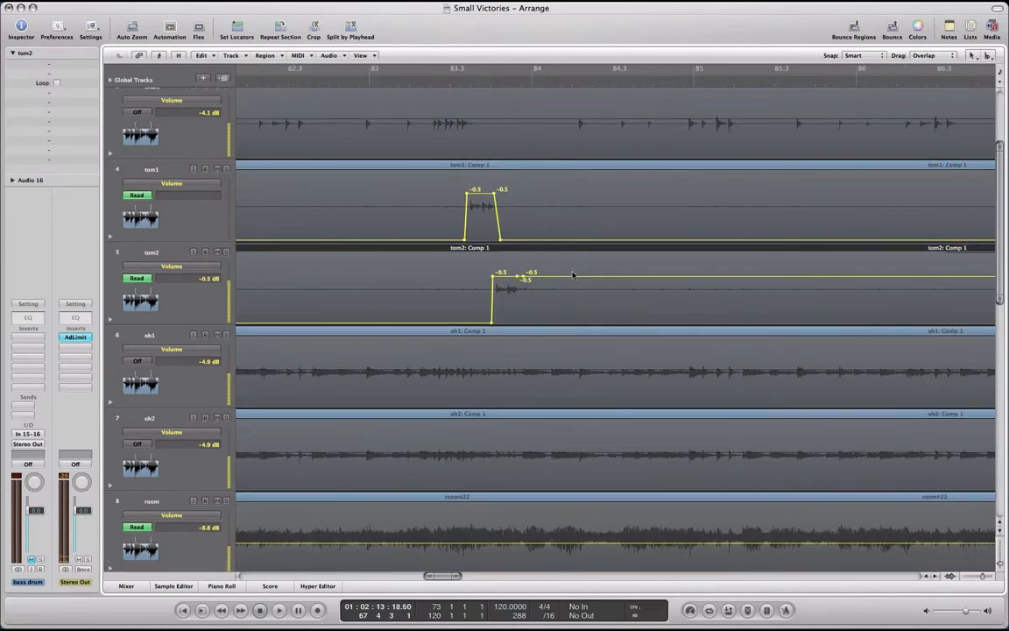
Silence the tom2 volume automation from the hit before bar 84 up to the tom part starting after bar 110.3
scroll(573, 275, "right", 15)
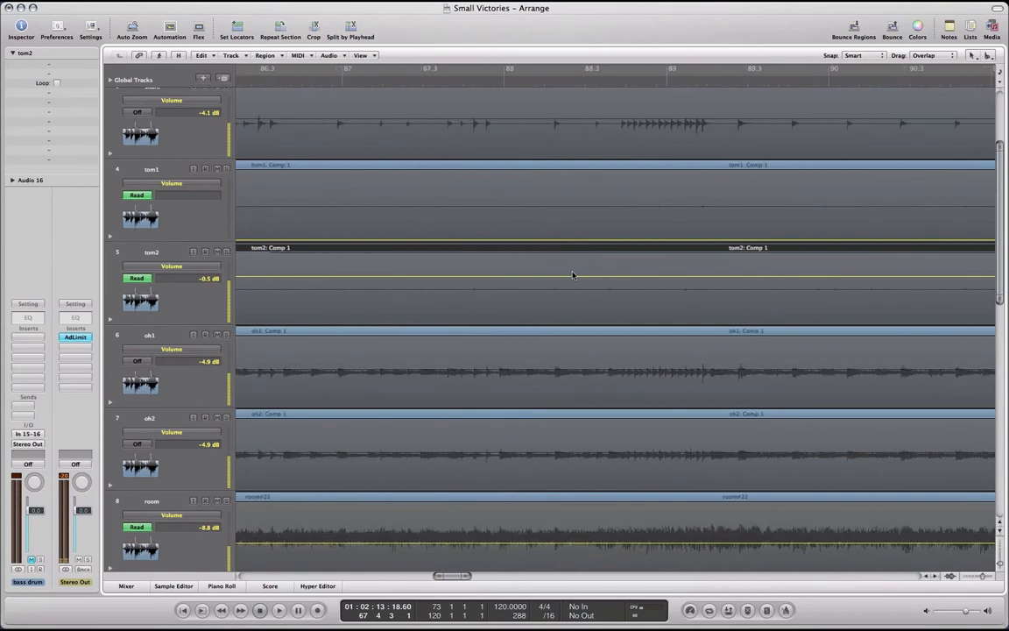
scroll(573, 275, "right", 15)
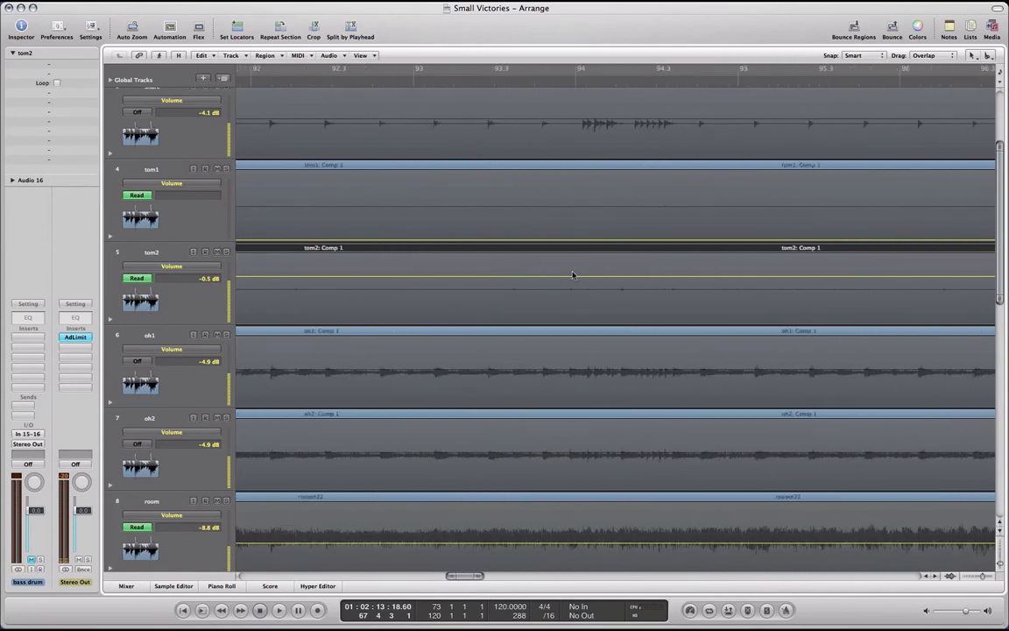
scroll(573, 275, "right", 15)
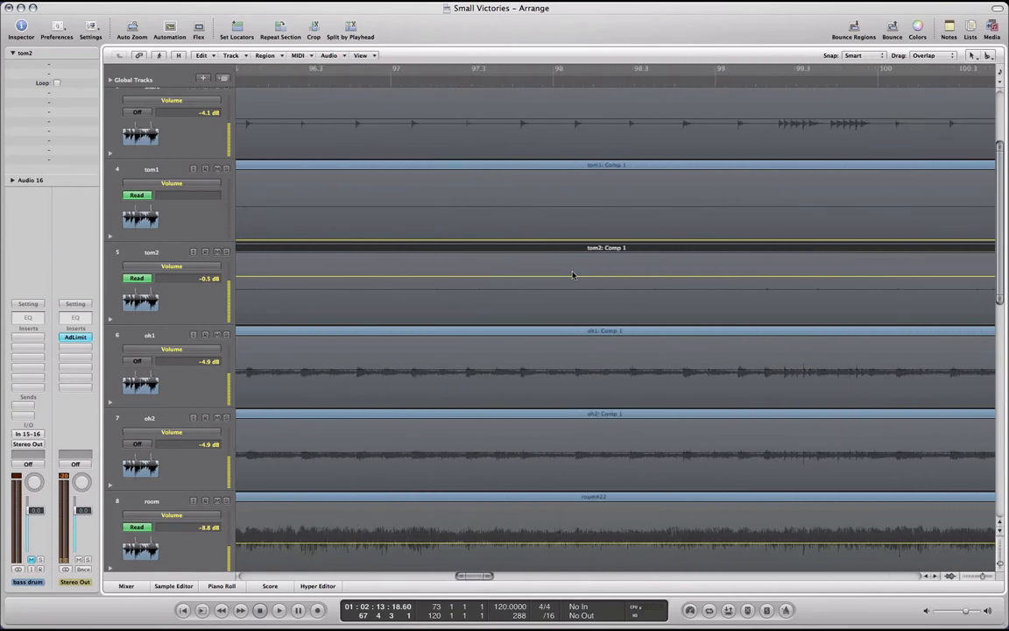
scroll(573, 275, "right", 12)
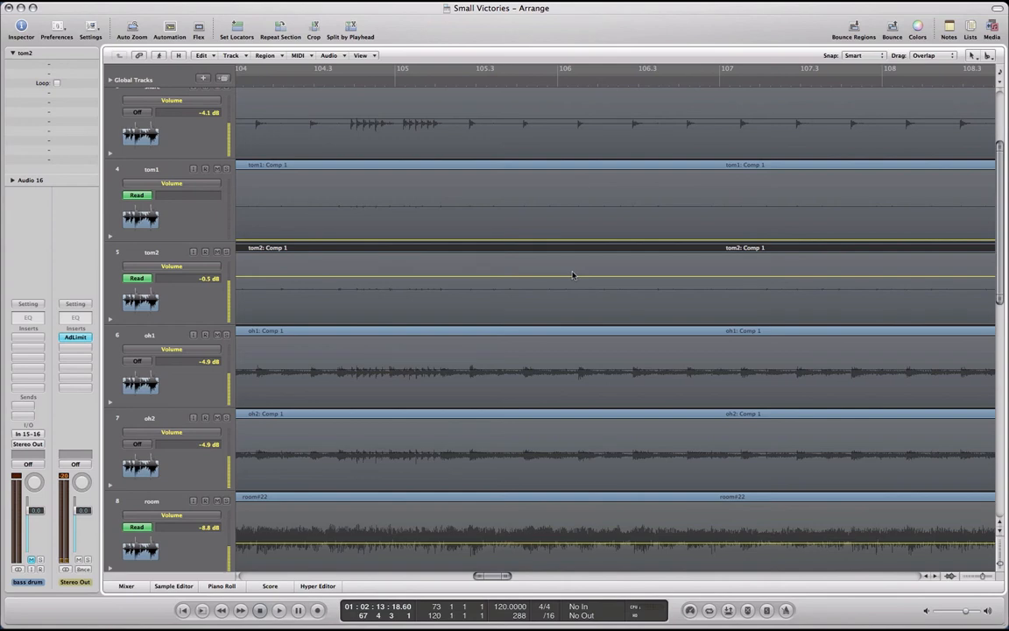
scroll(328, 317, "left", 10)
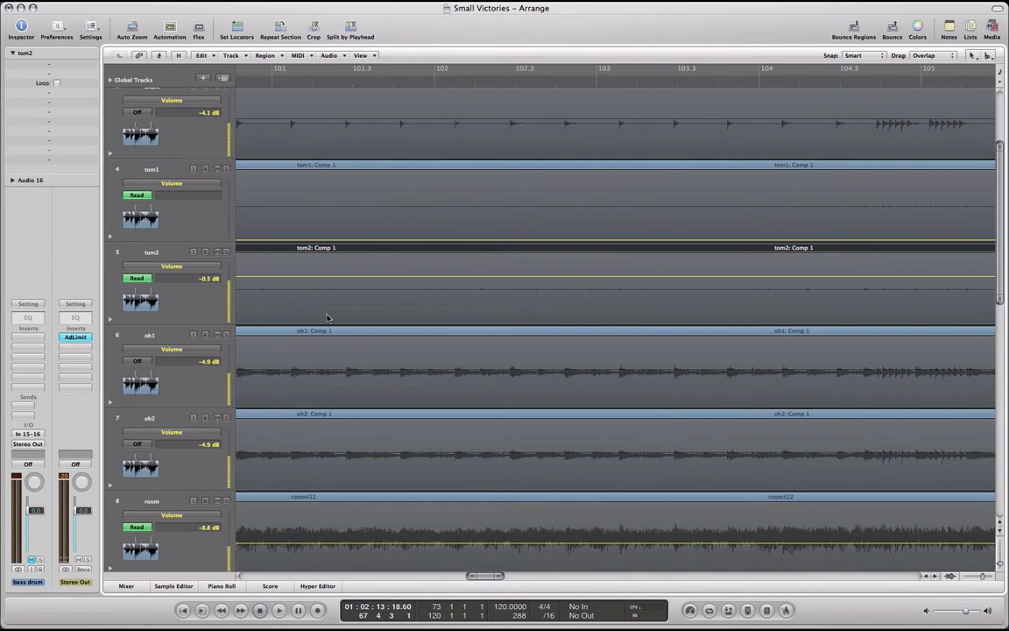
scroll(349, 289, "right", 2)
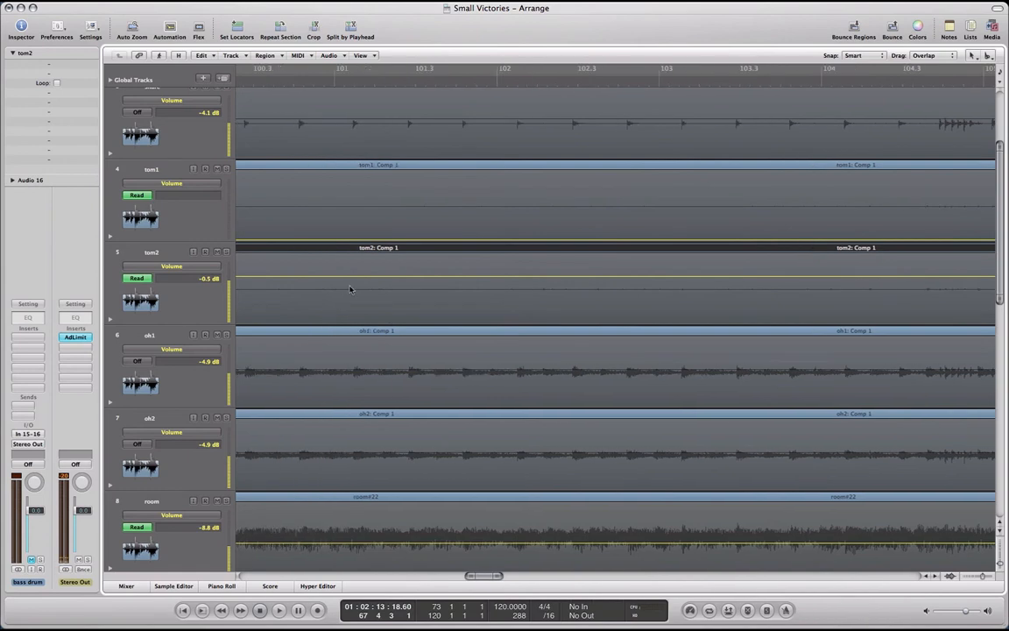
scroll(350, 289, "right", 15)
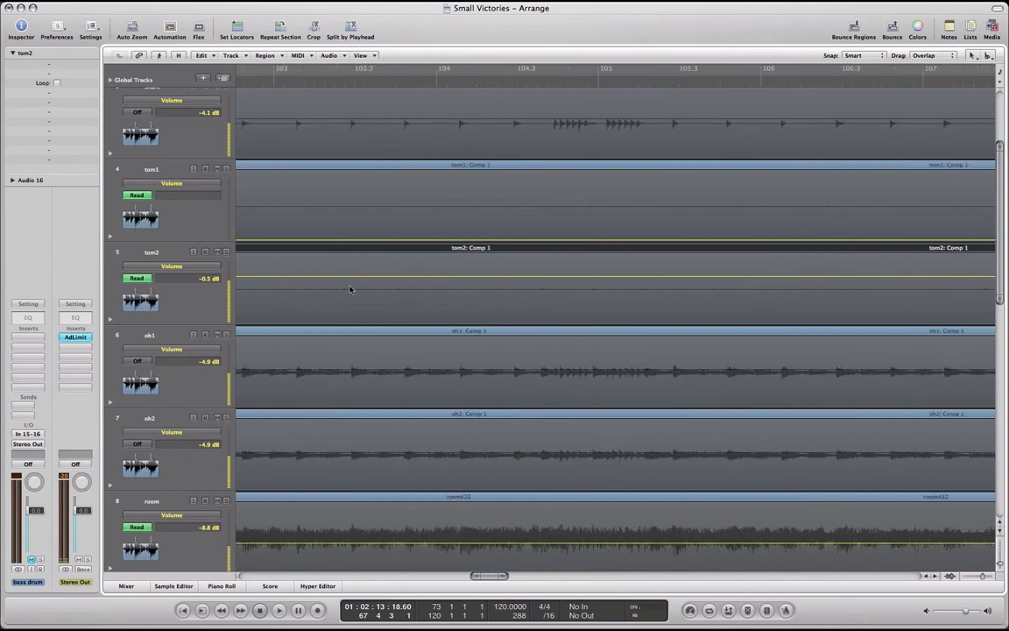
scroll(350, 289, "right", 5)
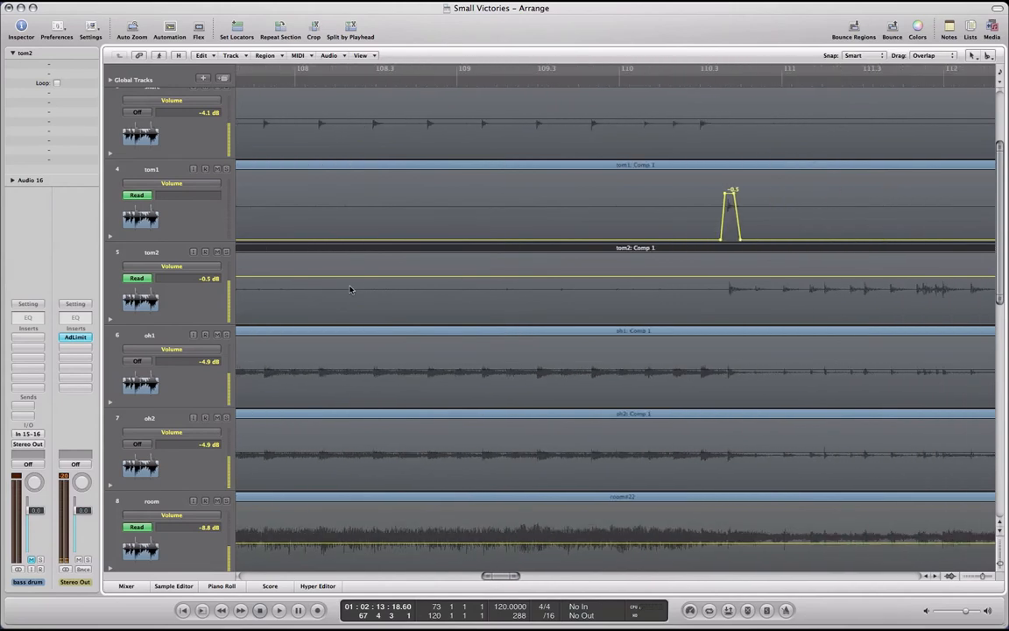
left_click(512, 278)
left_click(504, 278)
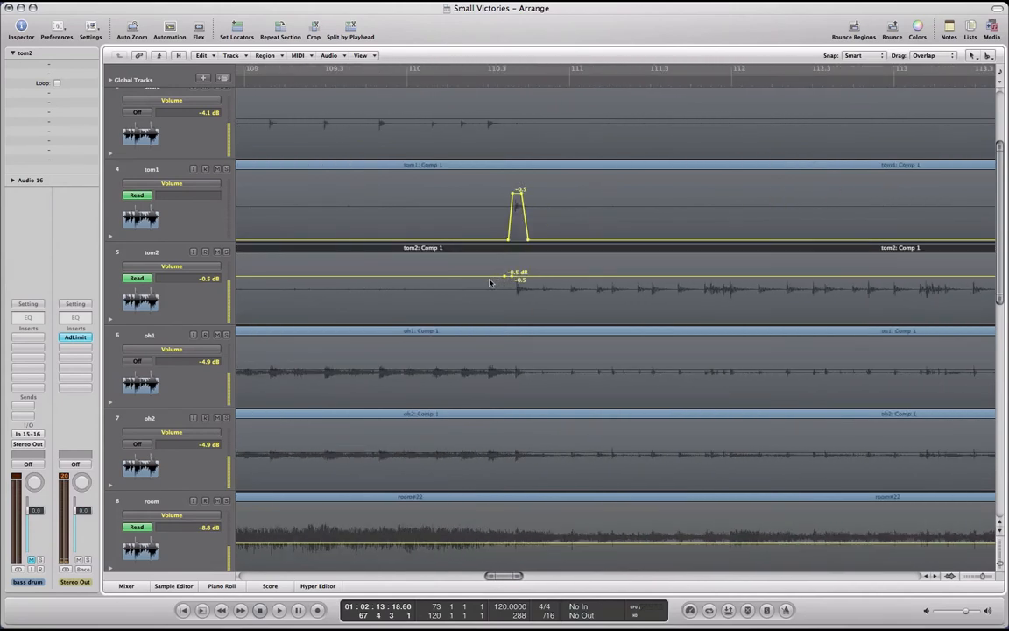
left_click_drag(490, 283, 491, 322)
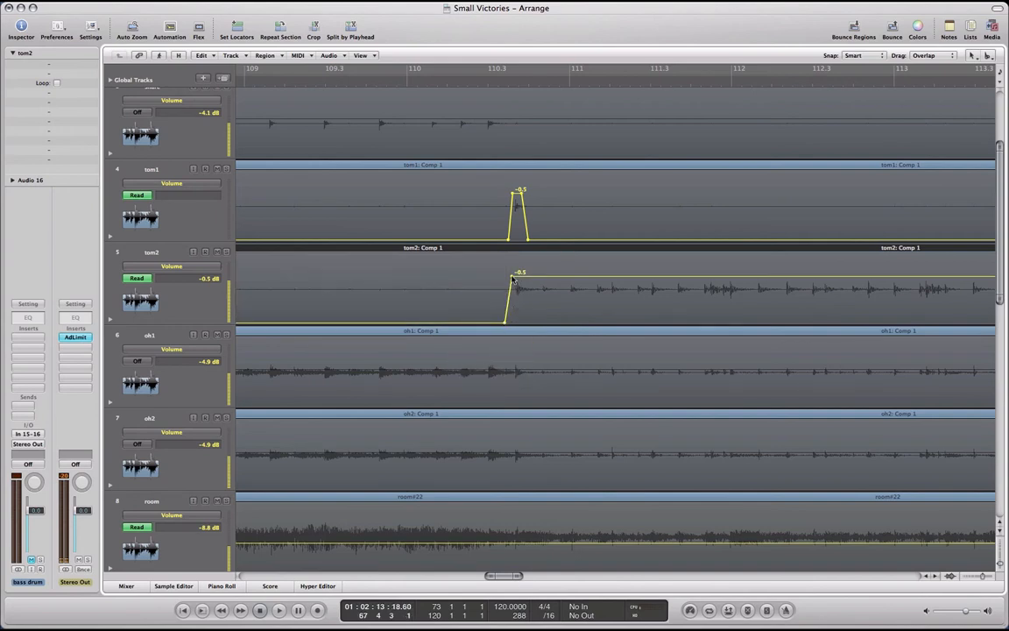
Move the two tom2 volume points after bar 110.3 closer to the first hit to make the fade-in steeper
left_click(512, 278)
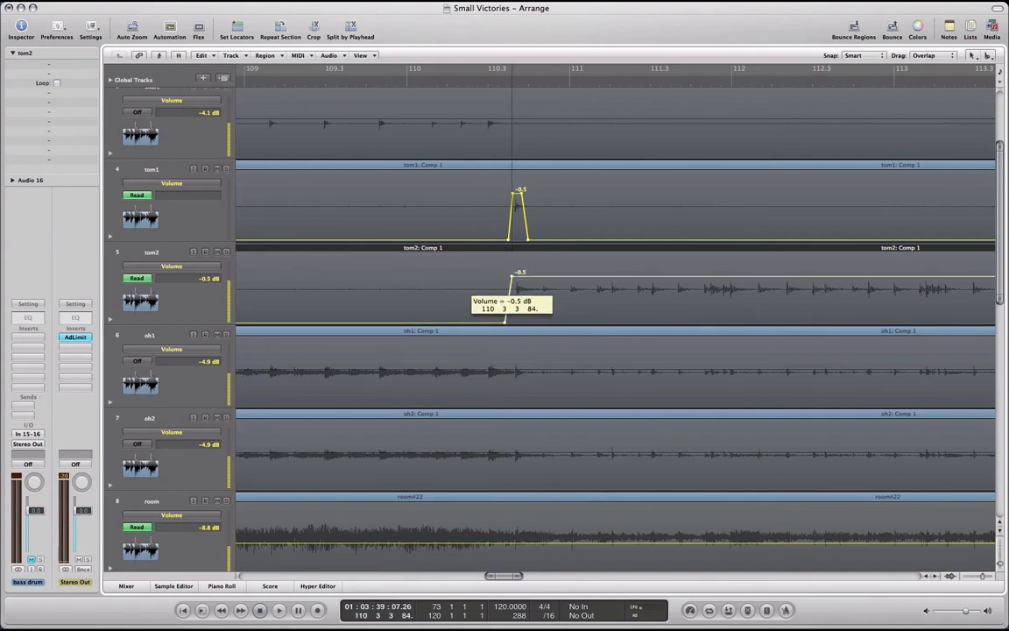
left_click_drag(513, 278, 515, 278)
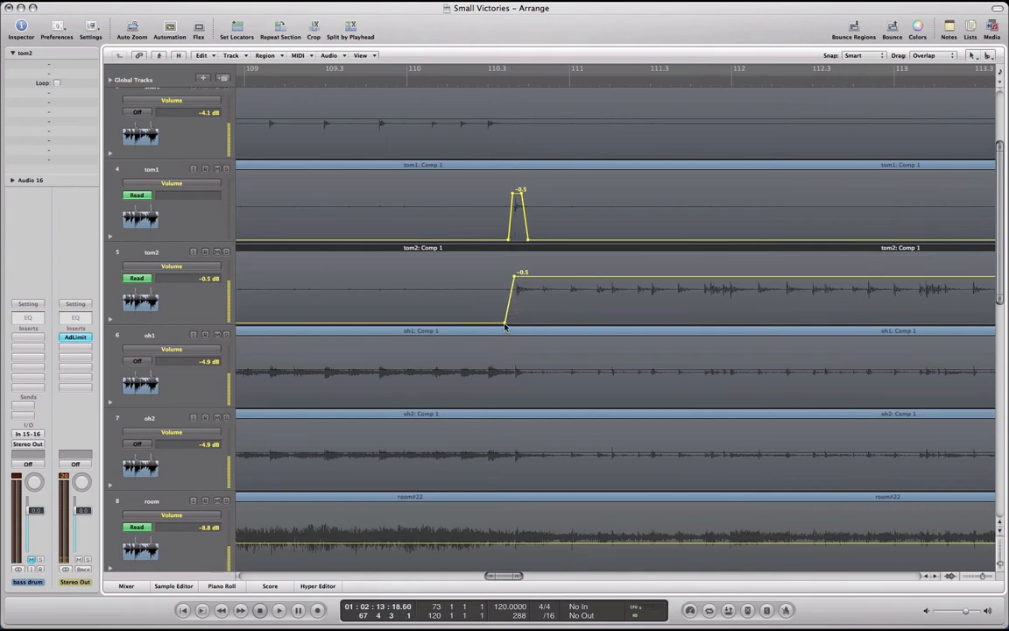
left_click_drag(505, 327, 512, 326)
Drop the tom2 volume automation to silence after the last tom hits past bar 121 and solo the track
scroll(517, 286, "right", 3)
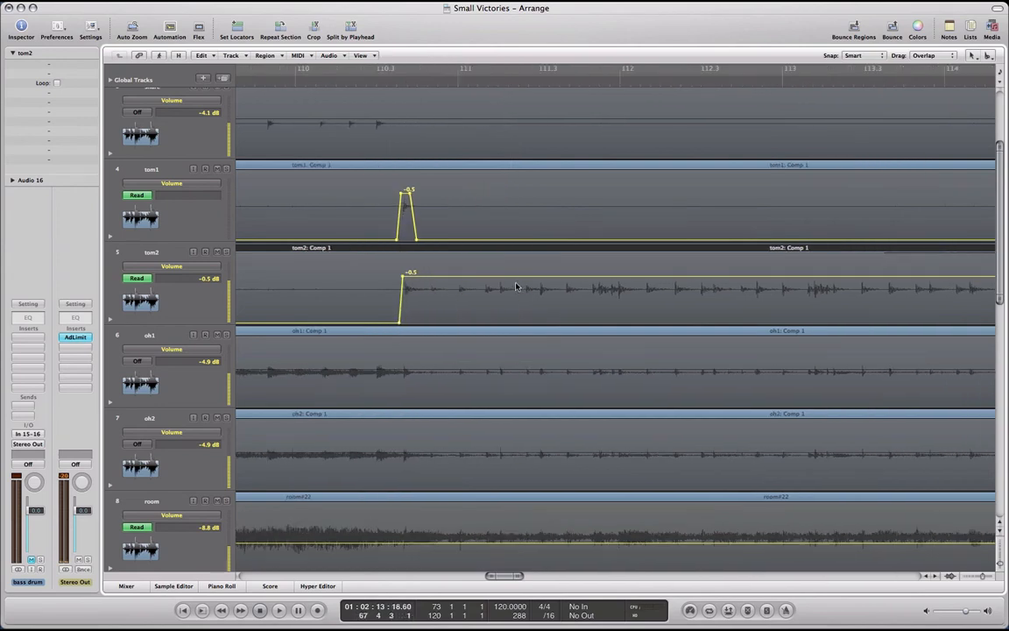
scroll(517, 287, "right", 10)
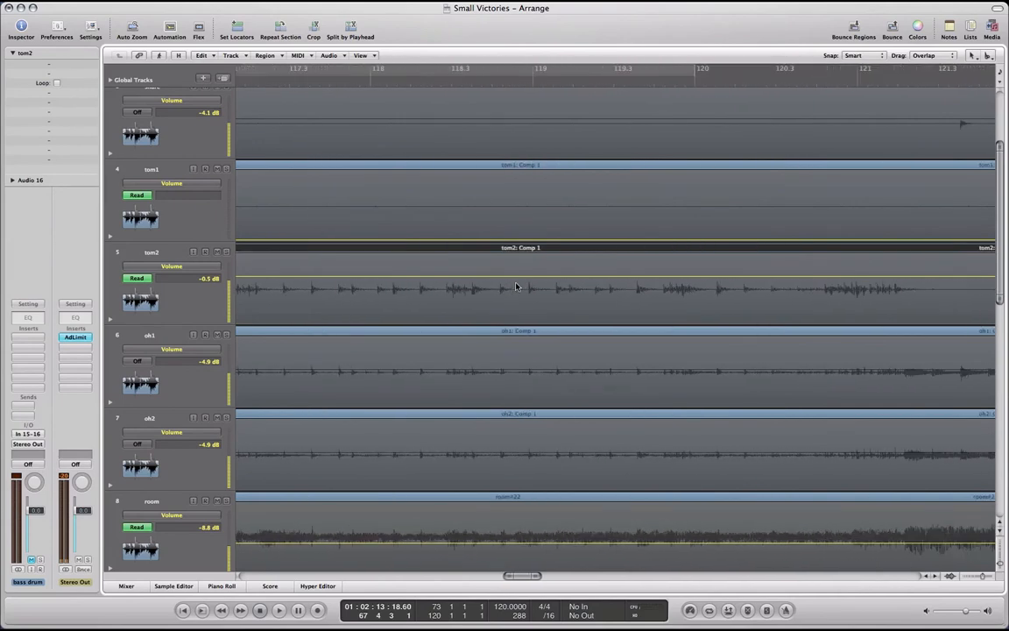
scroll(516, 287, "right", 3)
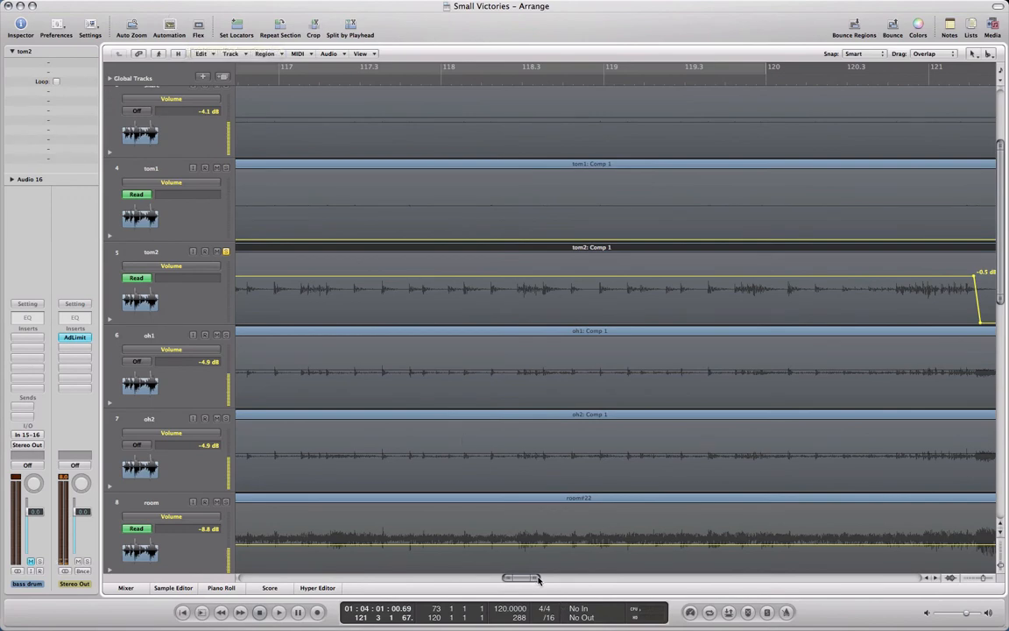
Review the tom1 and tom2 volume automation across the whole song and hide the track automation
left_click_drag(539, 579, 561, 578)
scroll(565, 254, "left", 10)
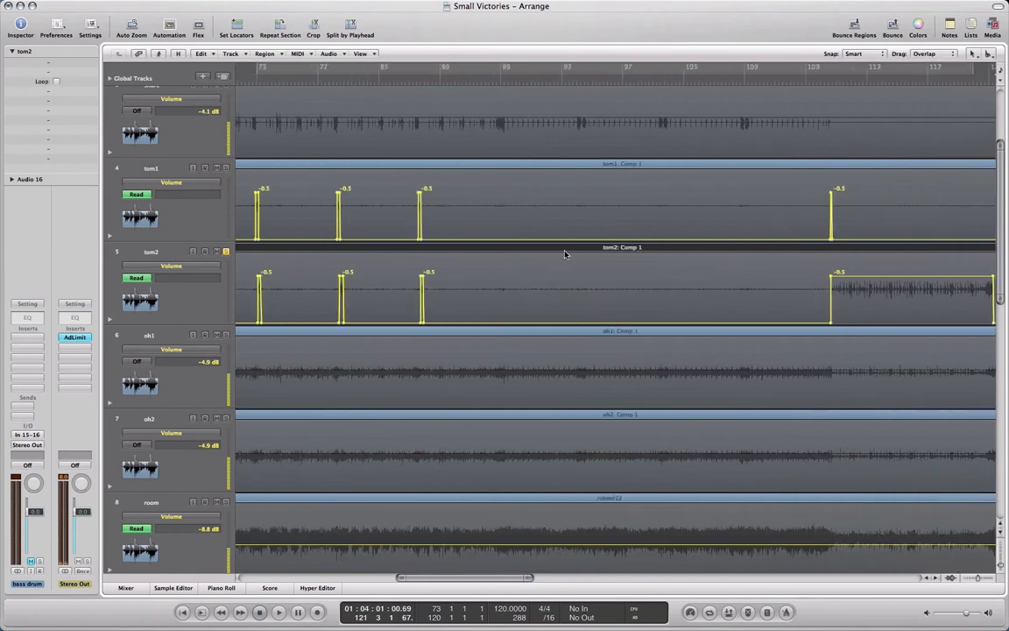
scroll(565, 253, "left", 15)
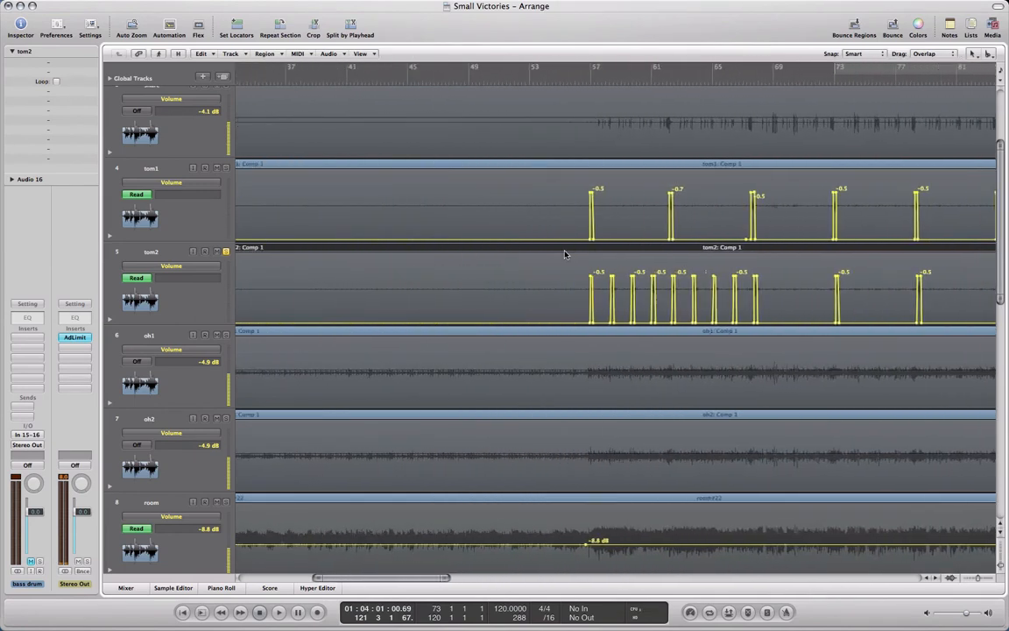
scroll(565, 253, "left", 12)
scroll(565, 254, "right", 18)
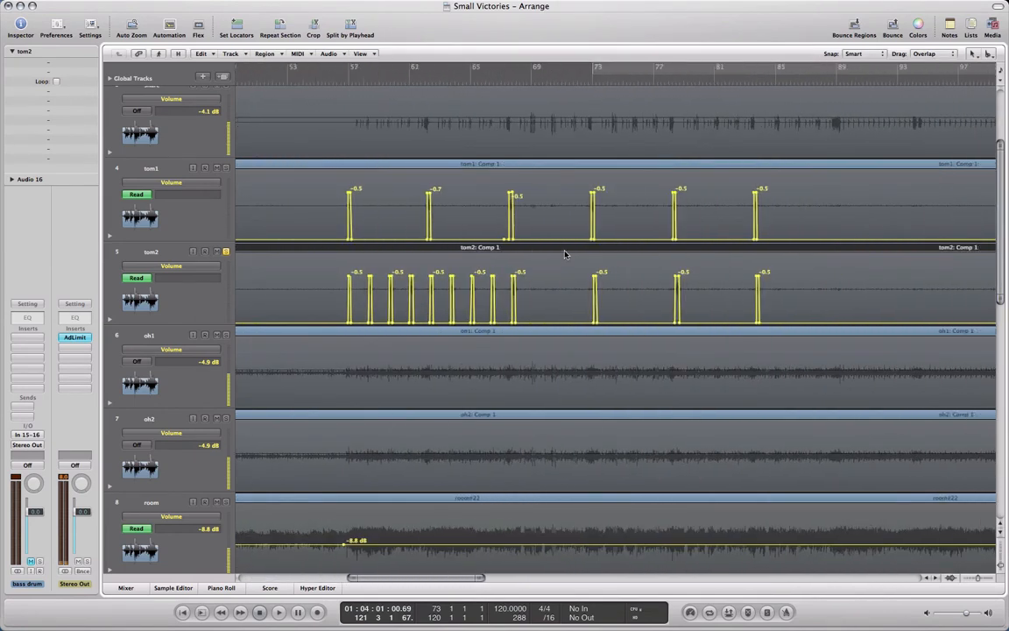
left_click_drag(479, 579, 612, 580)
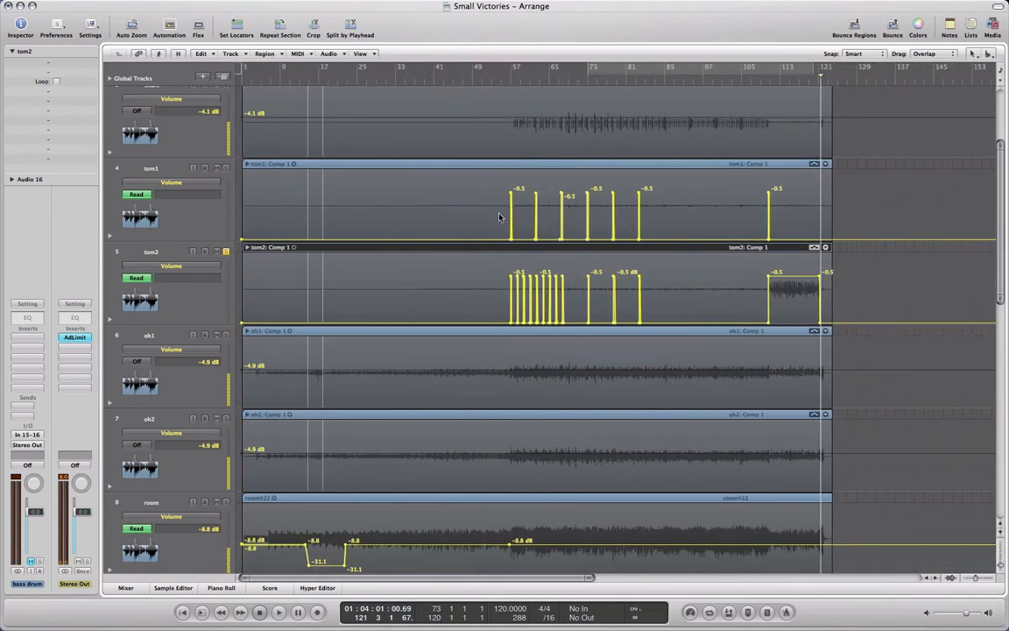
left_click(171, 26)
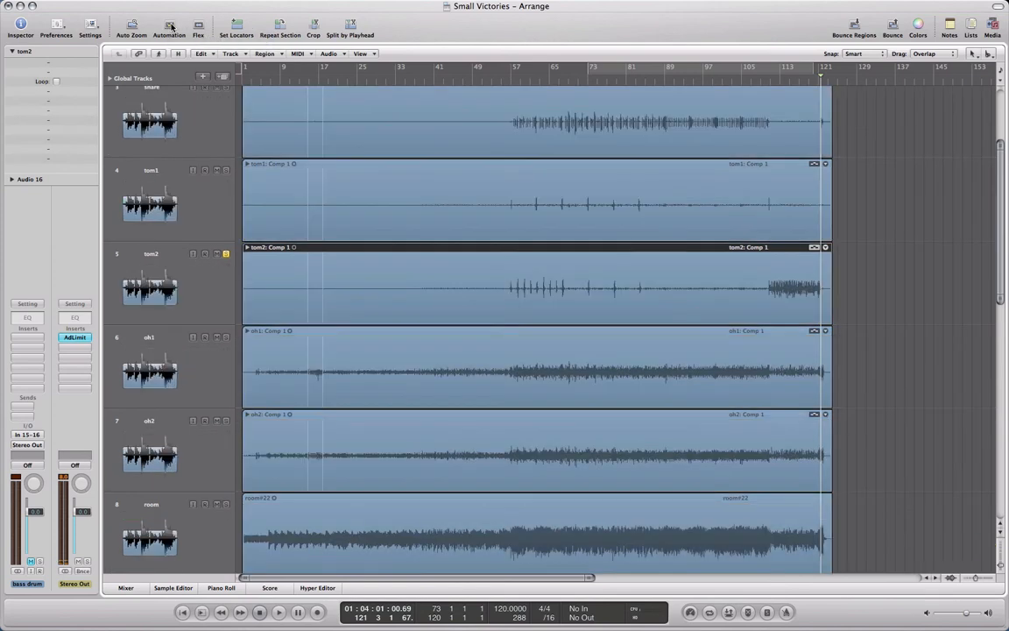
Look over the raw and bounced drum tracks and select the bounced snare track
scroll(280, 162, "up", 4)
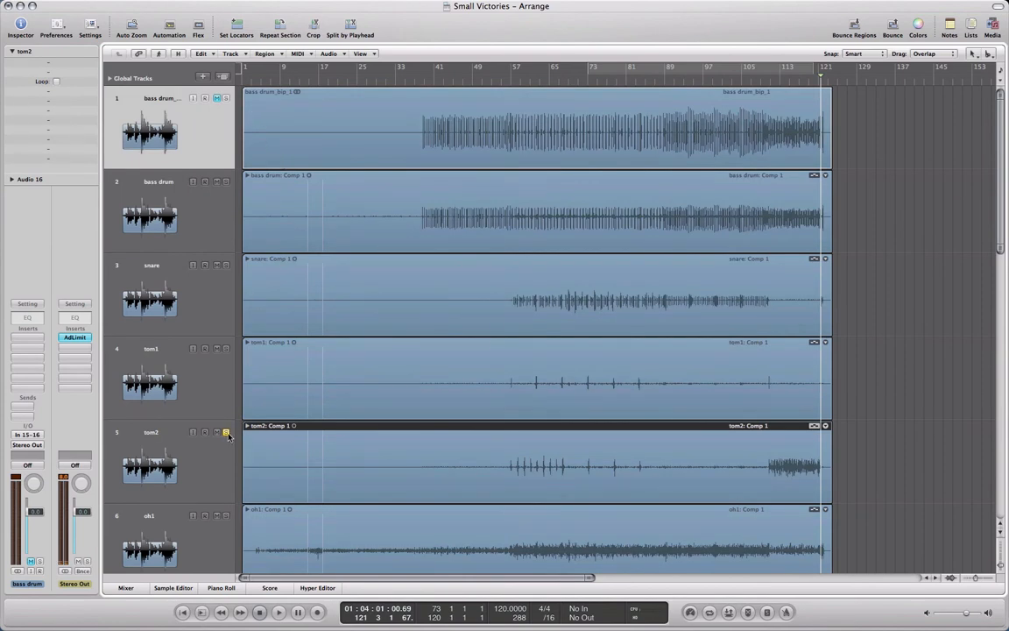
scroll(224, 427, "down", 10)
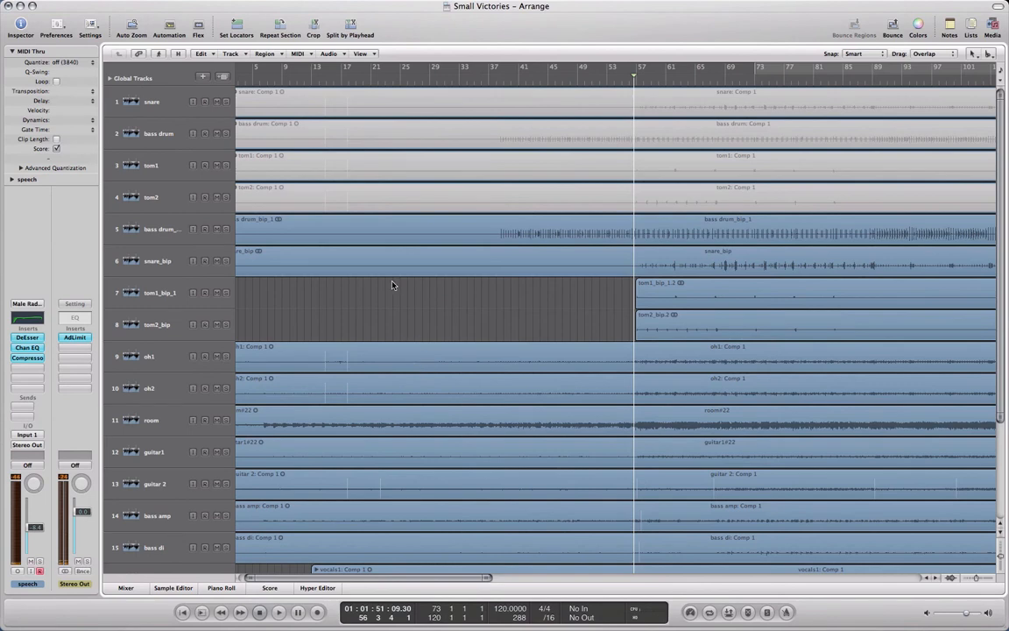
left_click(159, 228)
left_click(152, 260)
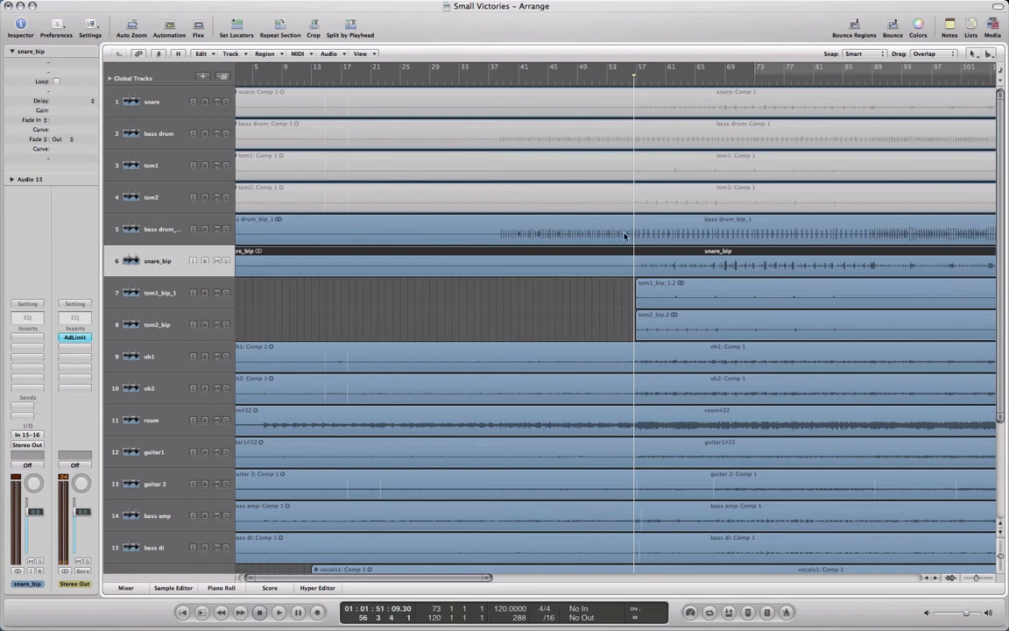
Place the playhead at bar 35 and enlarge the track height to examine the bounced bass drum and snare waveforms
scroll(627, 237, "down", 1)
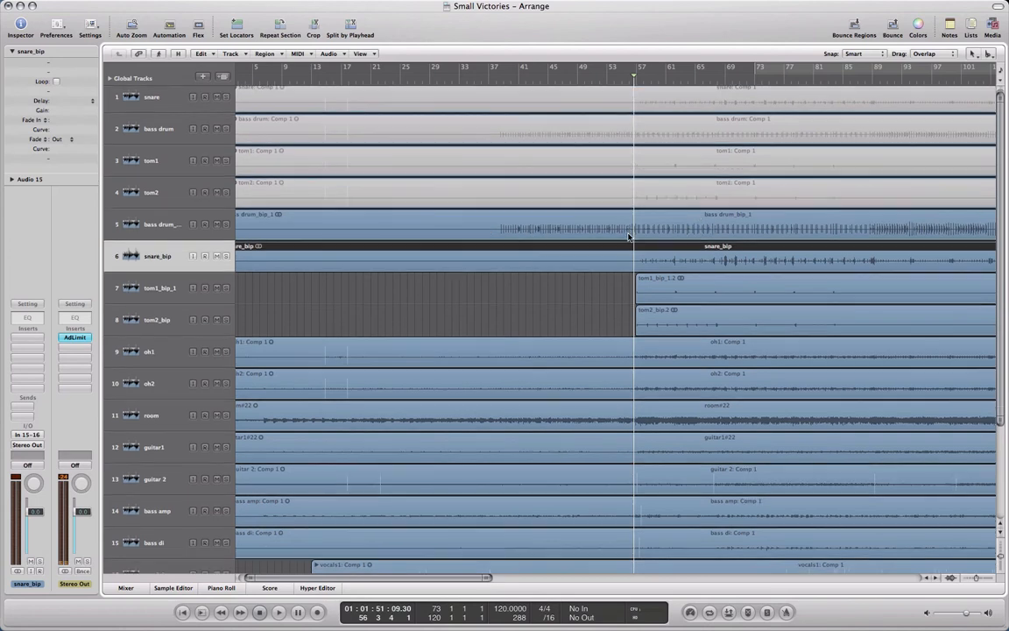
left_click(473, 67)
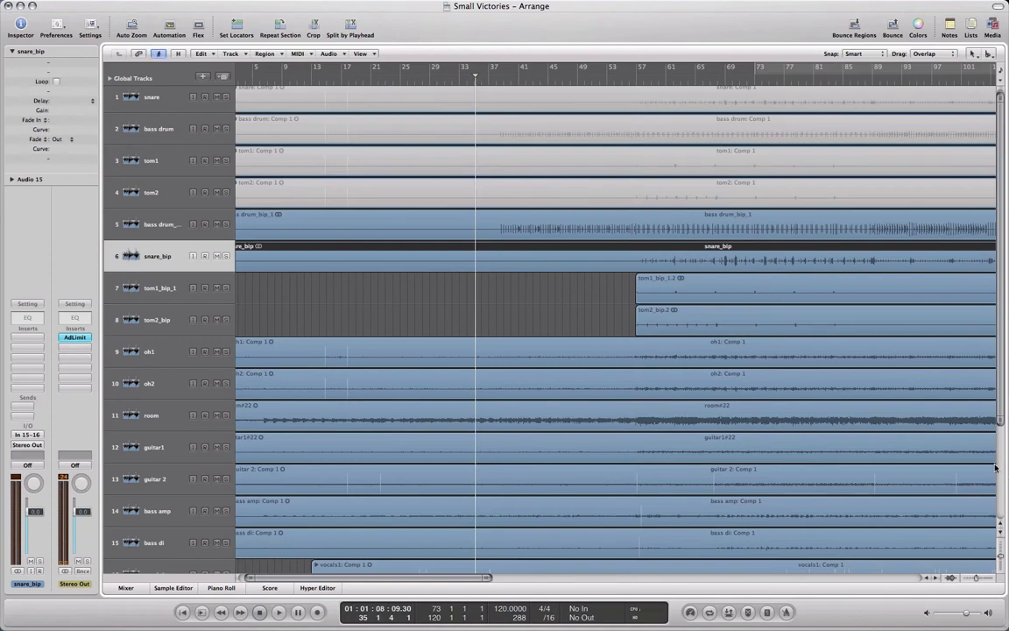
left_click_drag(1001, 559, 1001, 573)
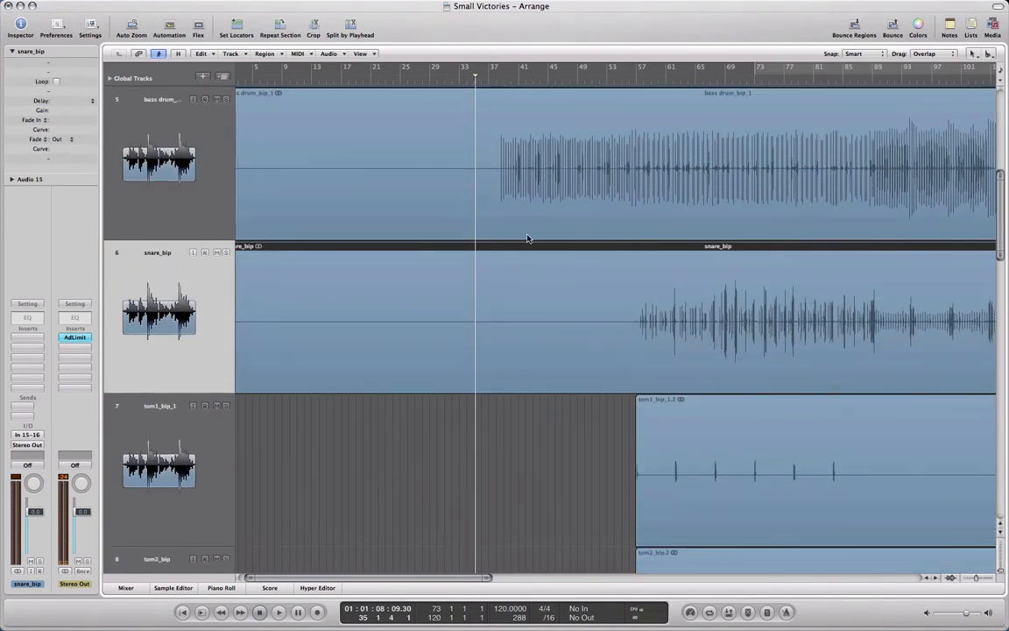
scroll(426, 153, "left", 1)
scroll(426, 153, "right", 5)
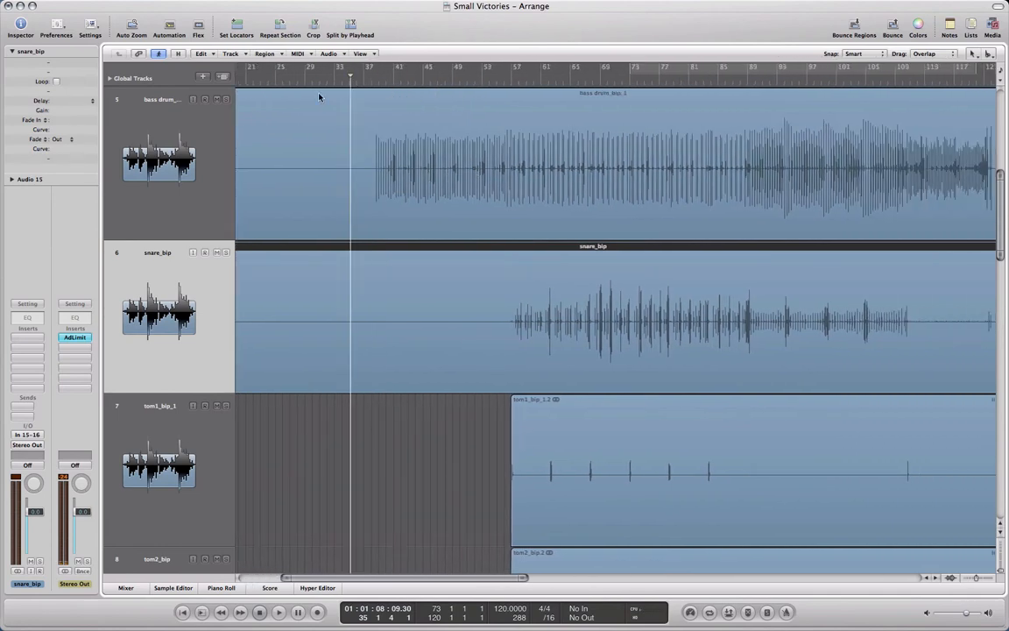
Play the bounced bass drum track soloed from about bar 38, then stop playback and unsolo it
double_click(373, 79)
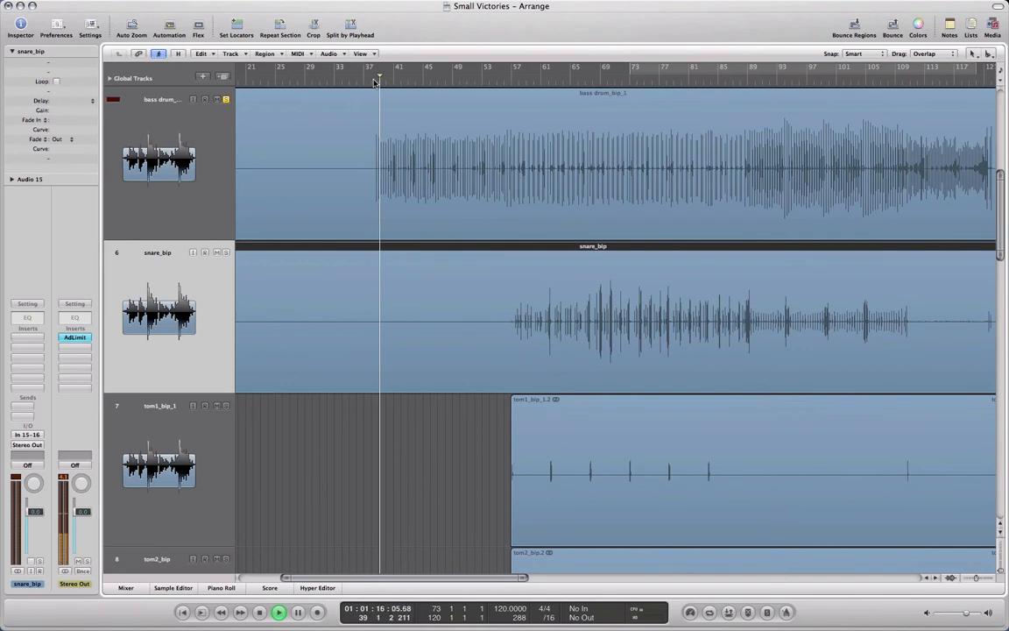
scroll(364, 120, "up", 3)
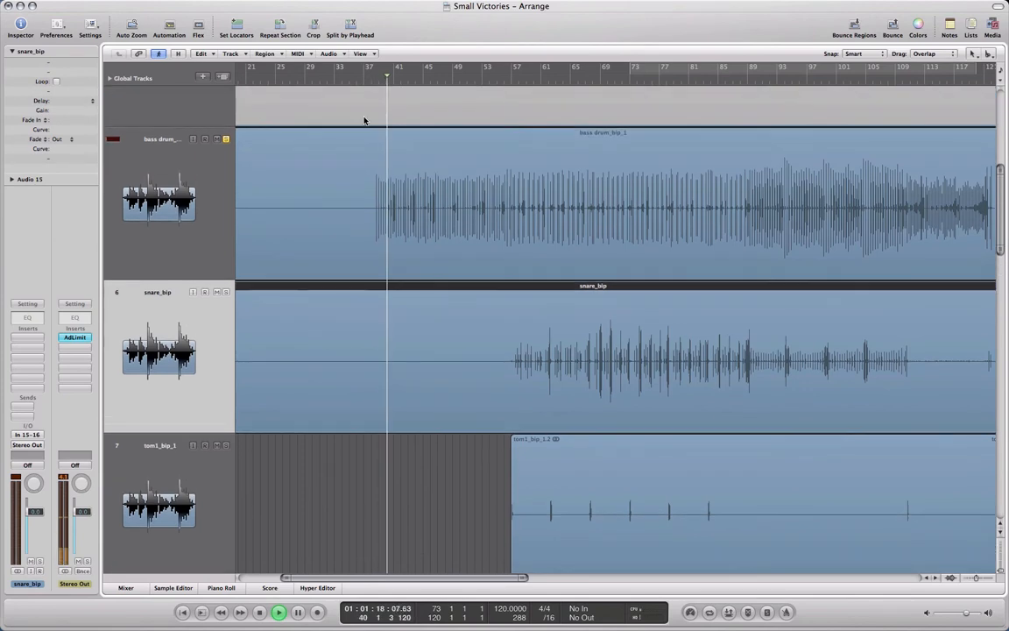
scroll(366, 136, "up", 4)
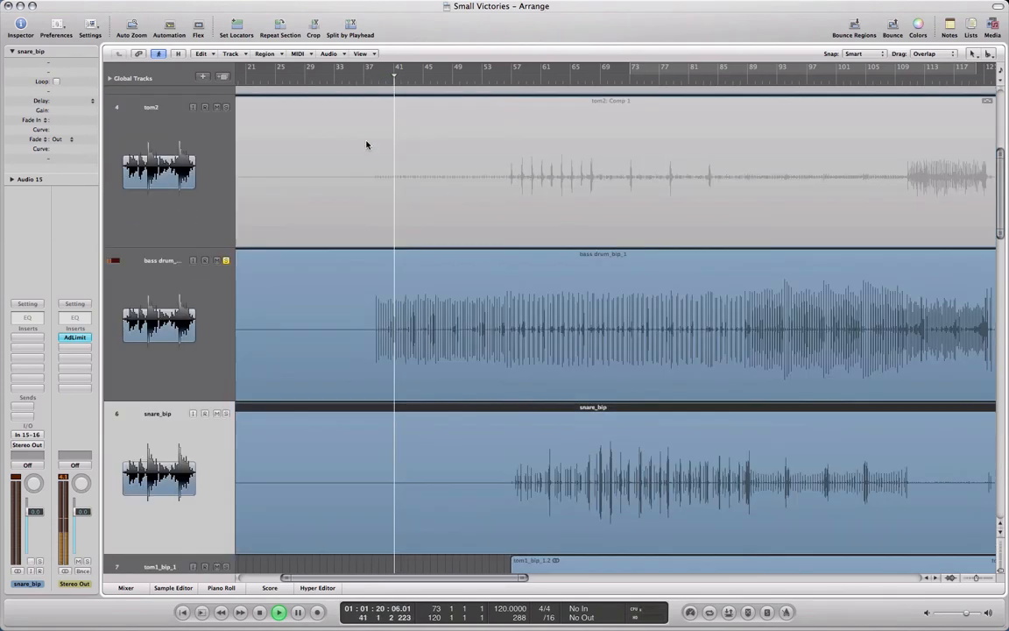
scroll(366, 144, "down", 4)
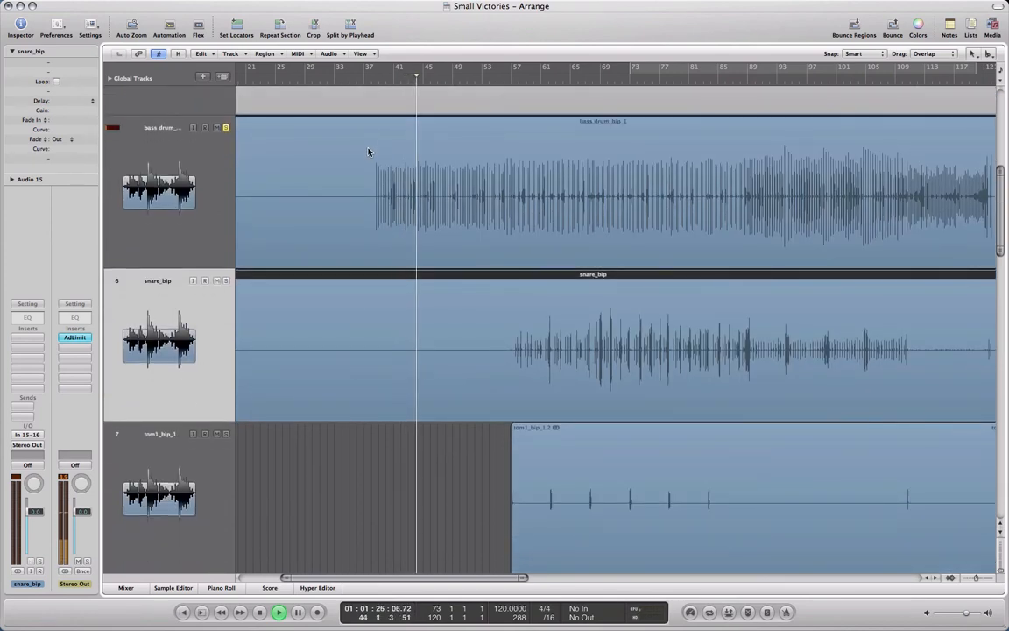
key("space")
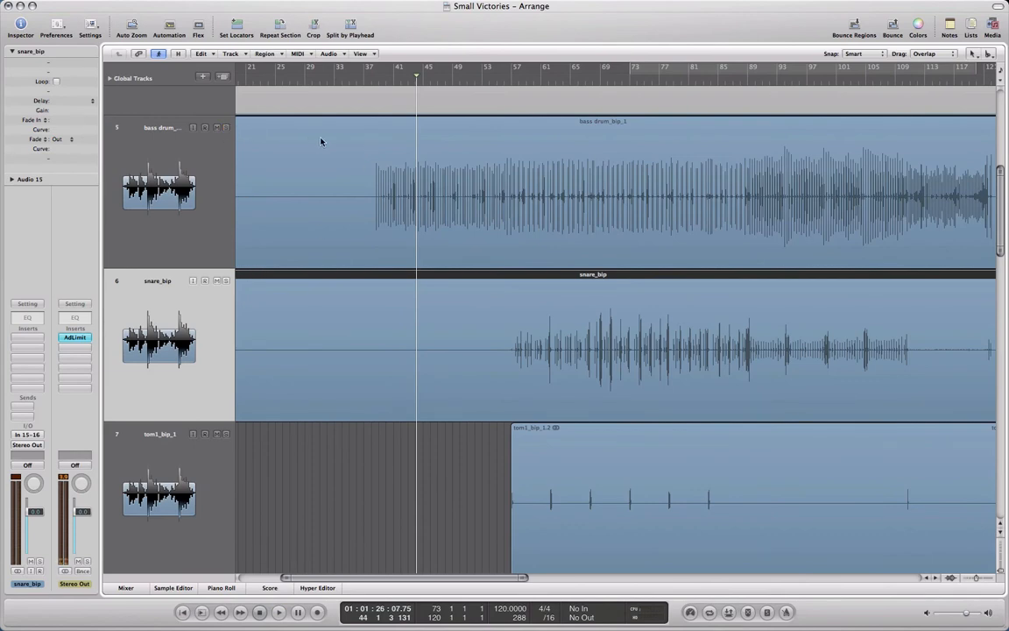
Start Drum Replacement/Doubling on the bounced bass drum track
left_click(182, 170)
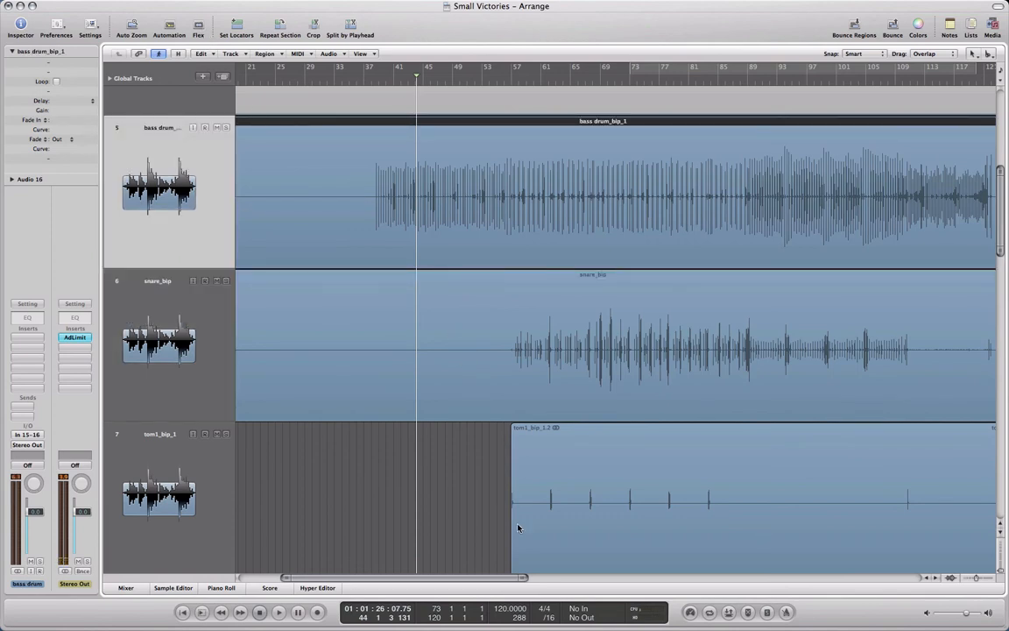
left_click_drag(523, 579, 633, 582)
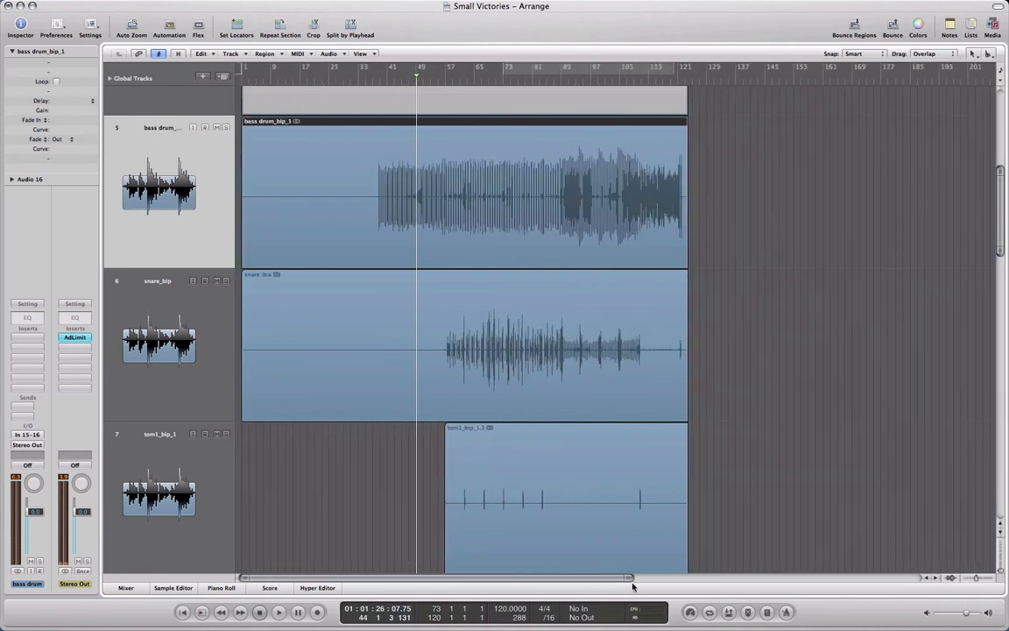
left_click(243, 56)
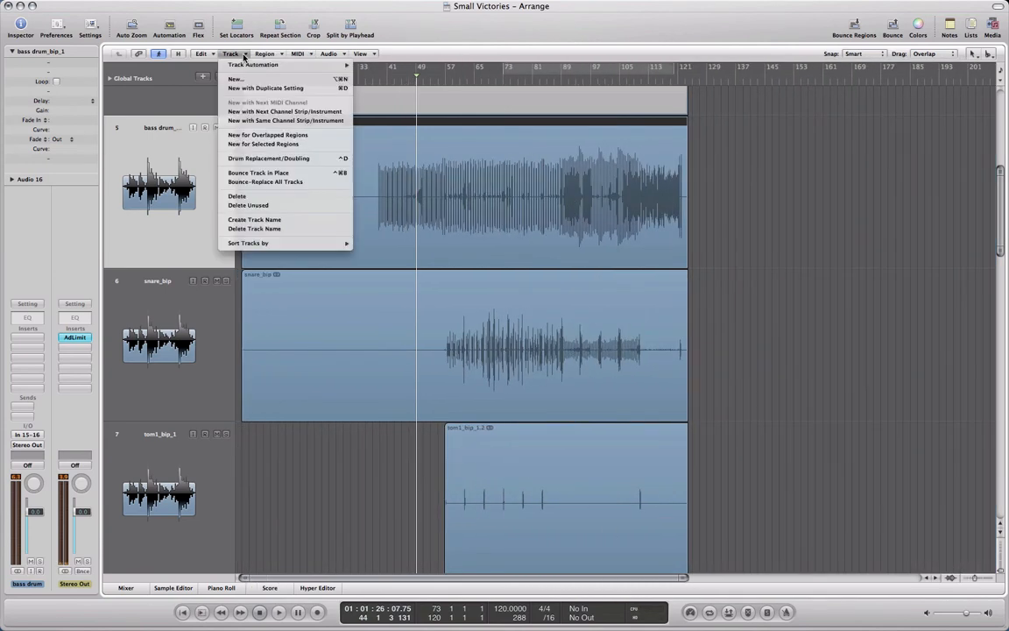
left_click(272, 160)
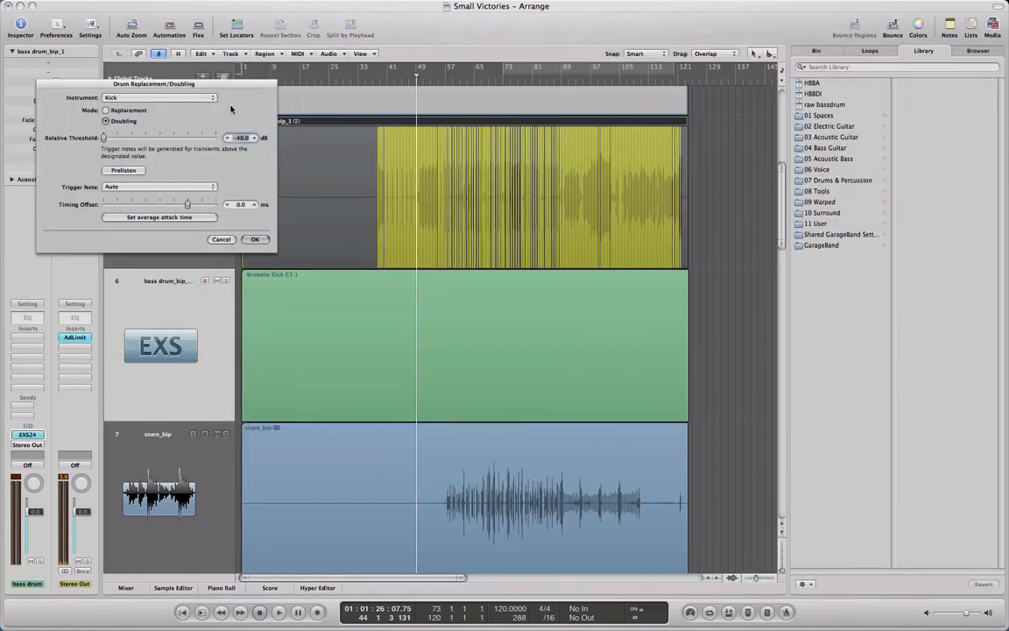
Check the detected bass drum transients up to bar 89 and create the Kick doubling track with a relative threshold of -40.0 dB
left_click_drag(397, 80, 422, 138)
scroll(441, 182, "right", 10)
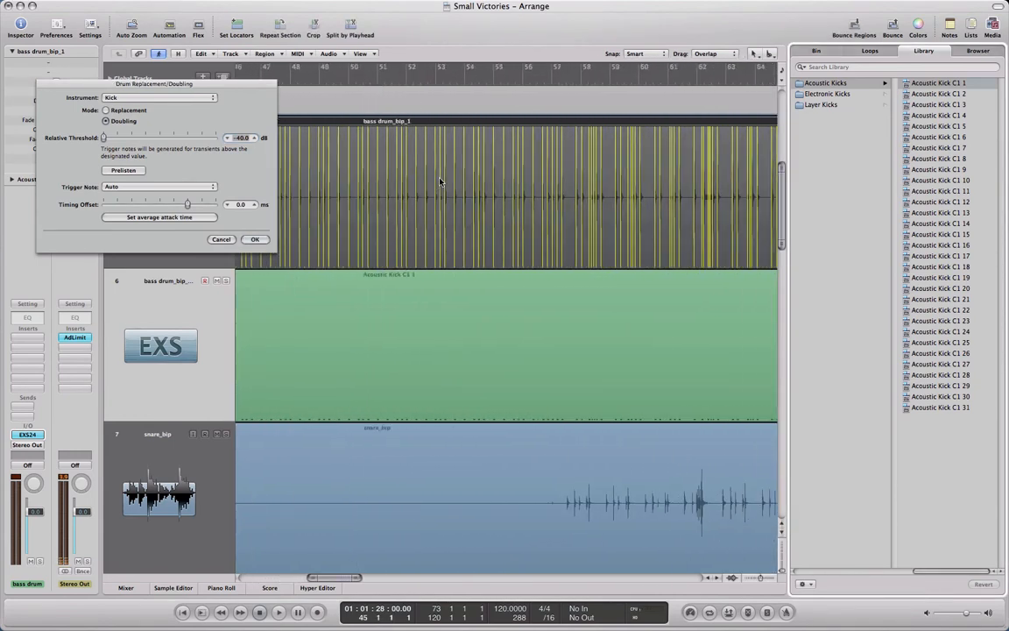
scroll(441, 182, "right", 12)
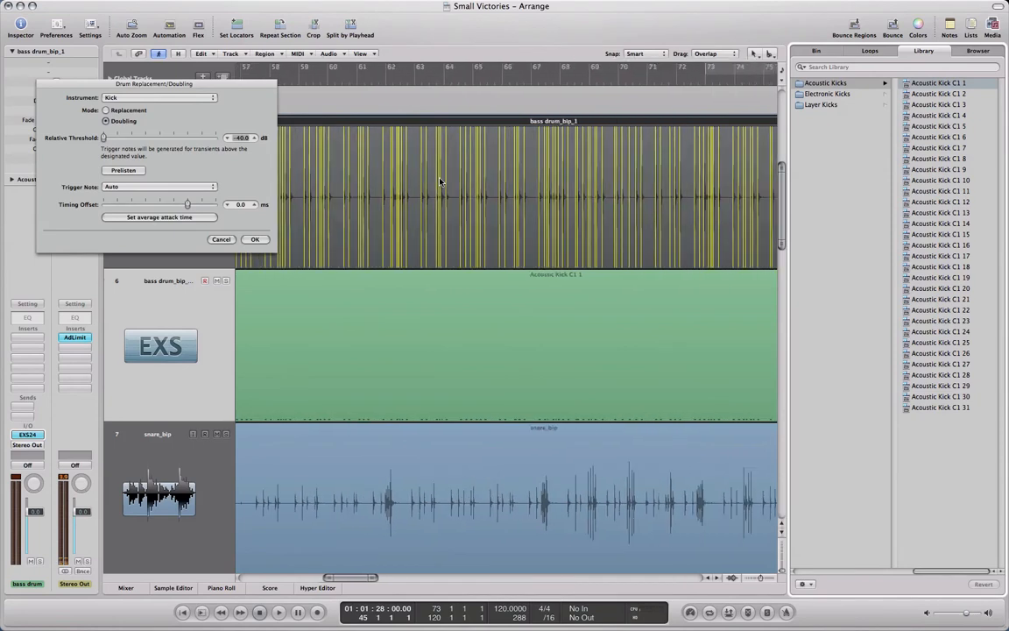
scroll(440, 183, "right", 7)
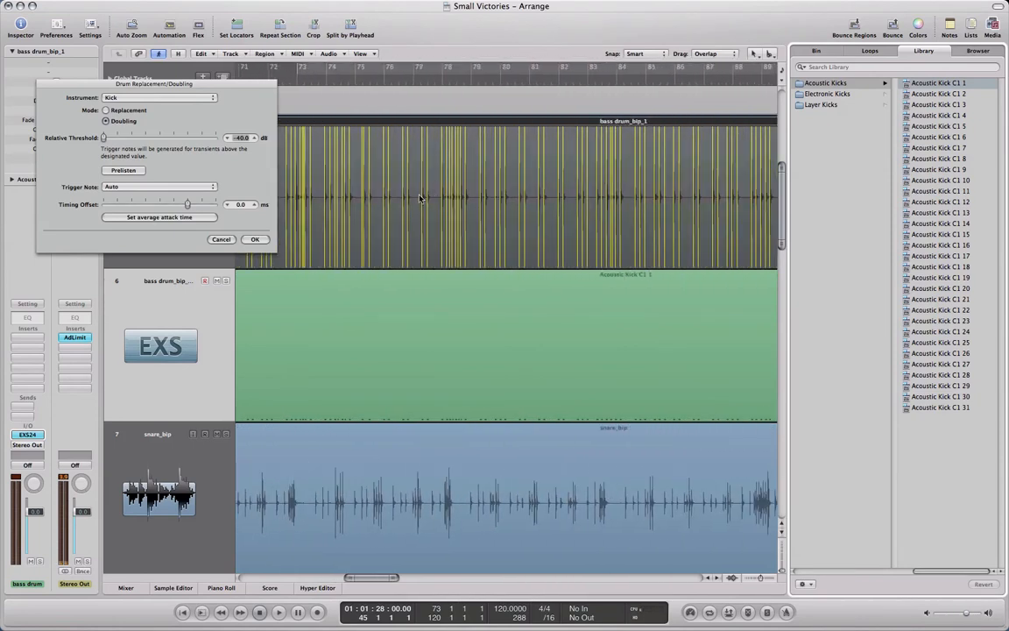
left_click(253, 239)
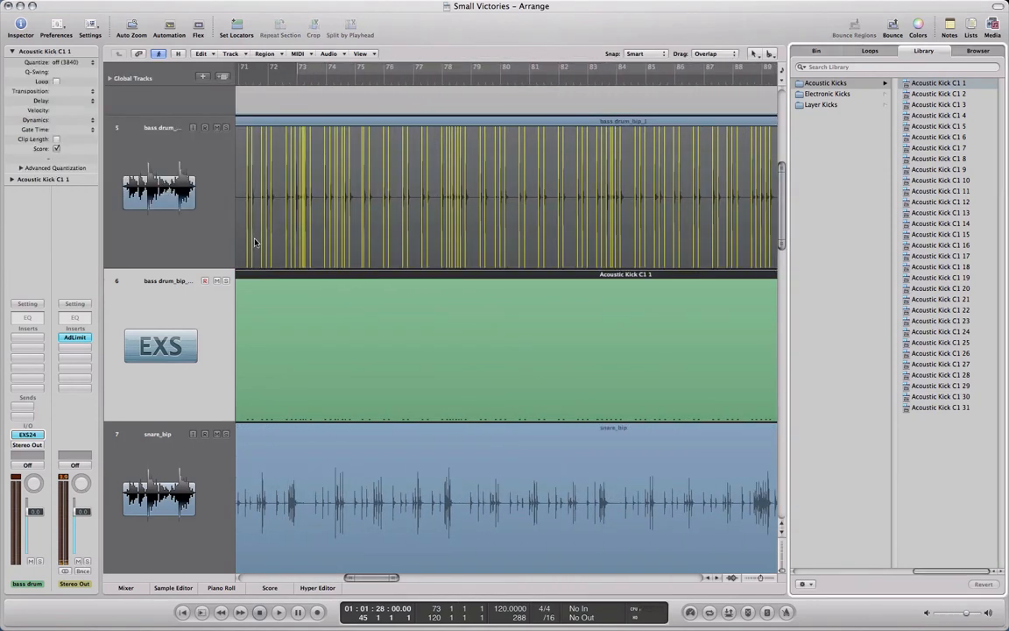
Close the media area, reduce the track height and bring the new kick MIDI notes into view beneath the bass drum waveform
key("Return")
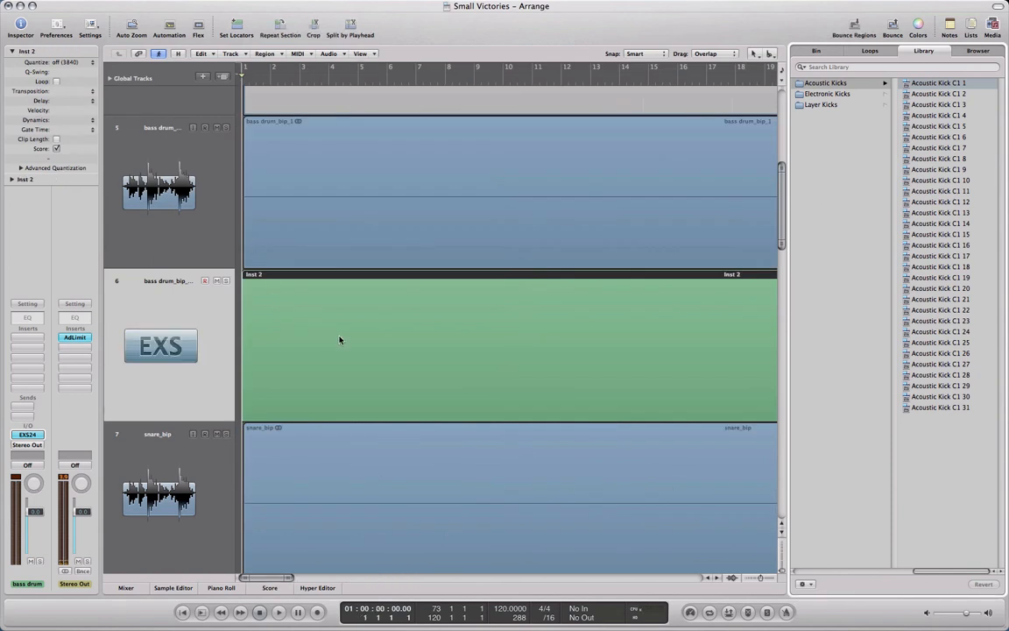
scroll(360, 343, "up", 1)
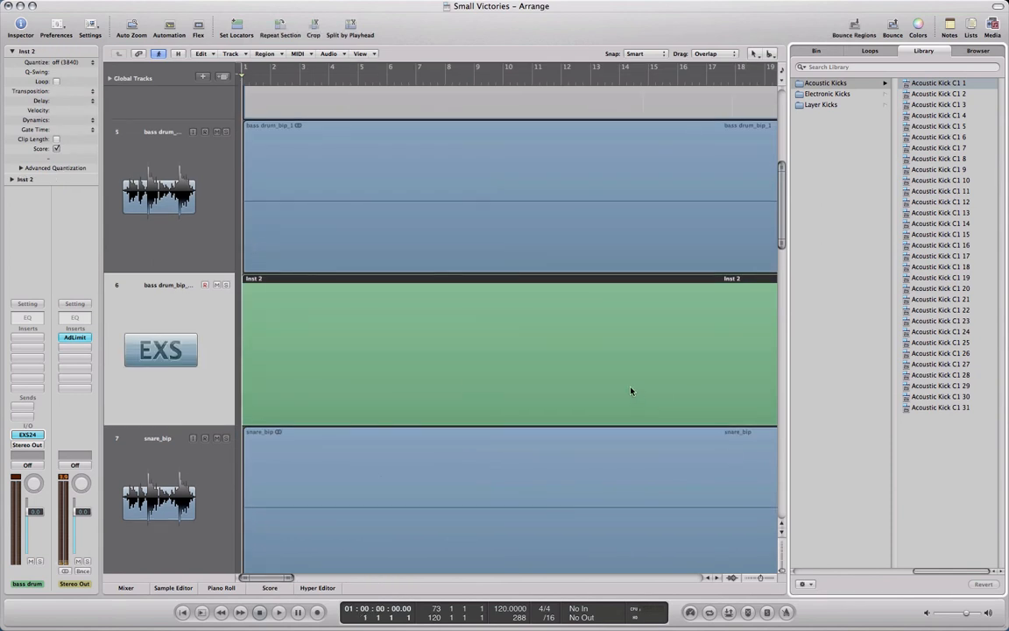
scroll(589, 370, "right", 7)
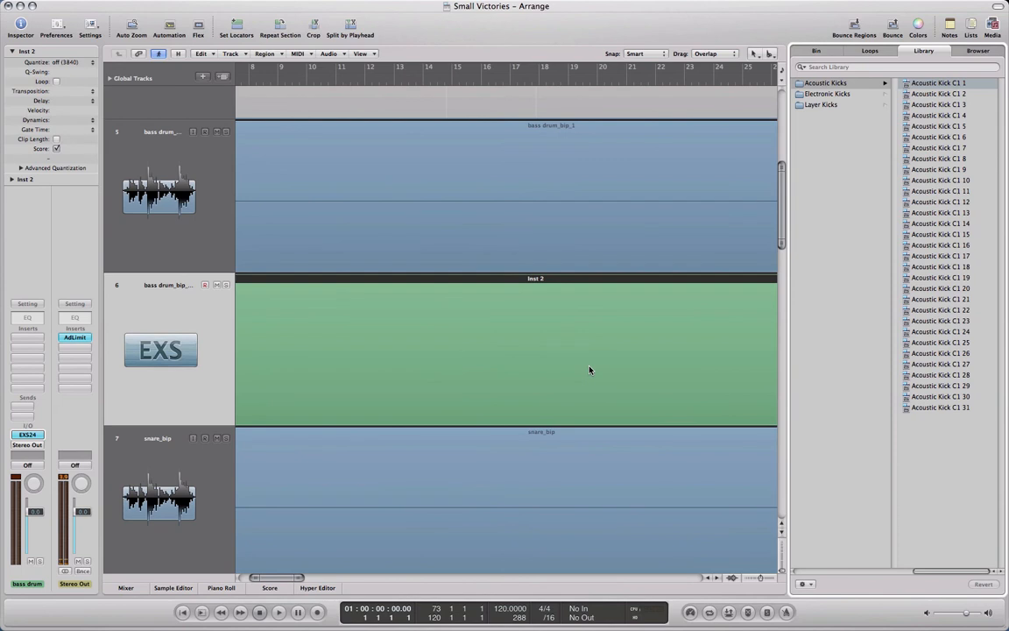
key("o")
key("o")
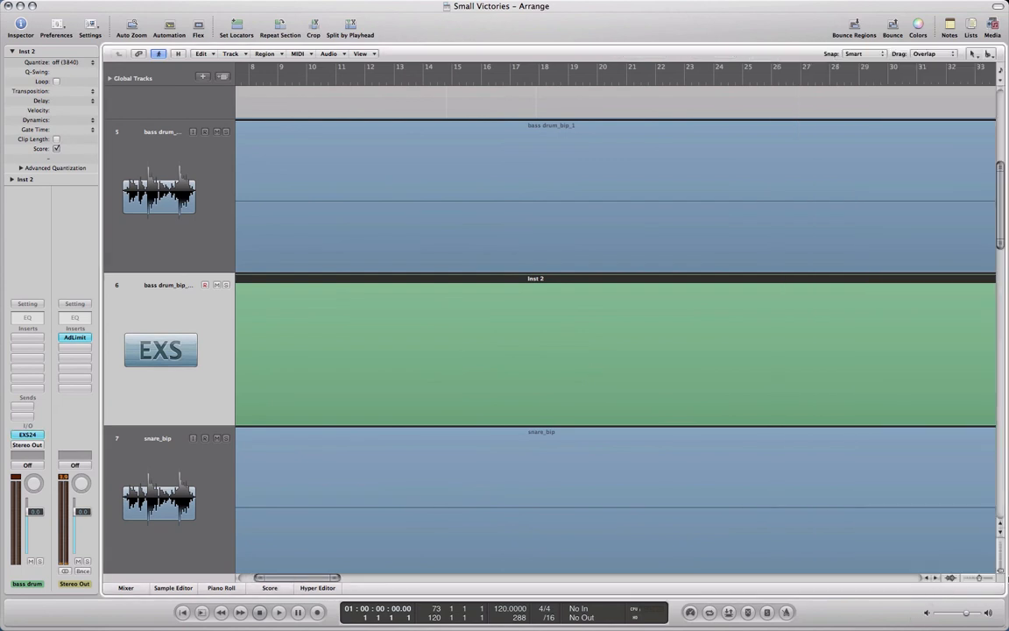
left_click_drag(1002, 572, 1001, 565)
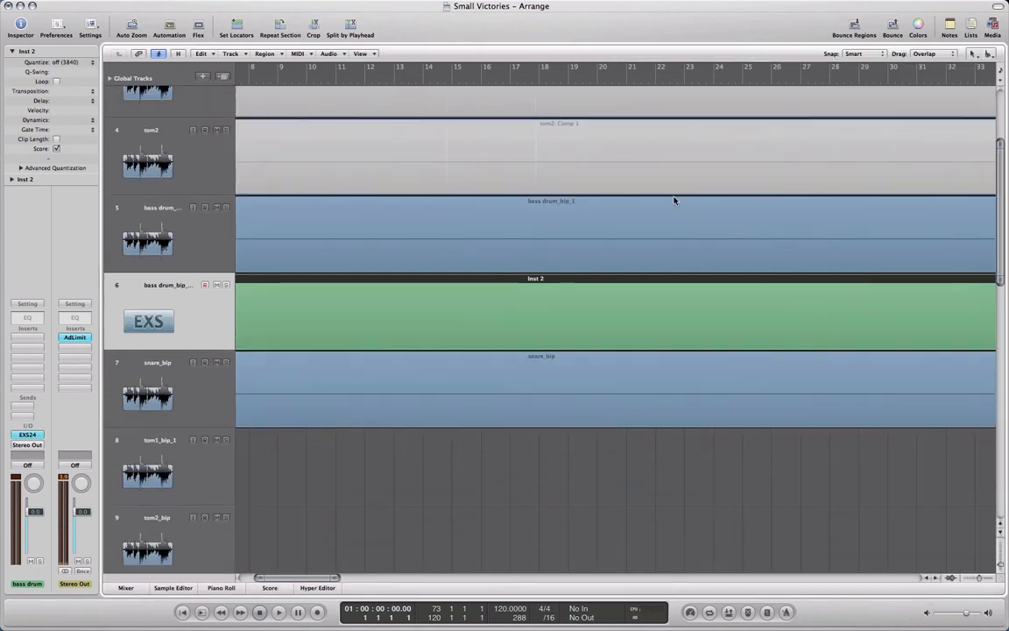
scroll(664, 222, "right", 10)
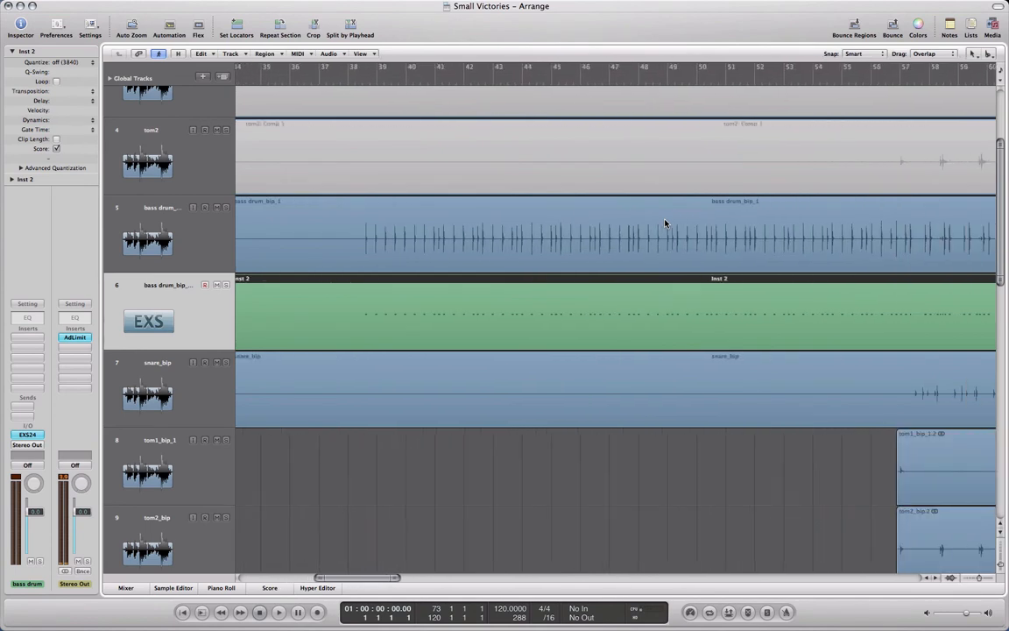
Show the kick MIDI region in the Piano Roll and place the playhead in bar 38, just before its first note
left_click(222, 588)
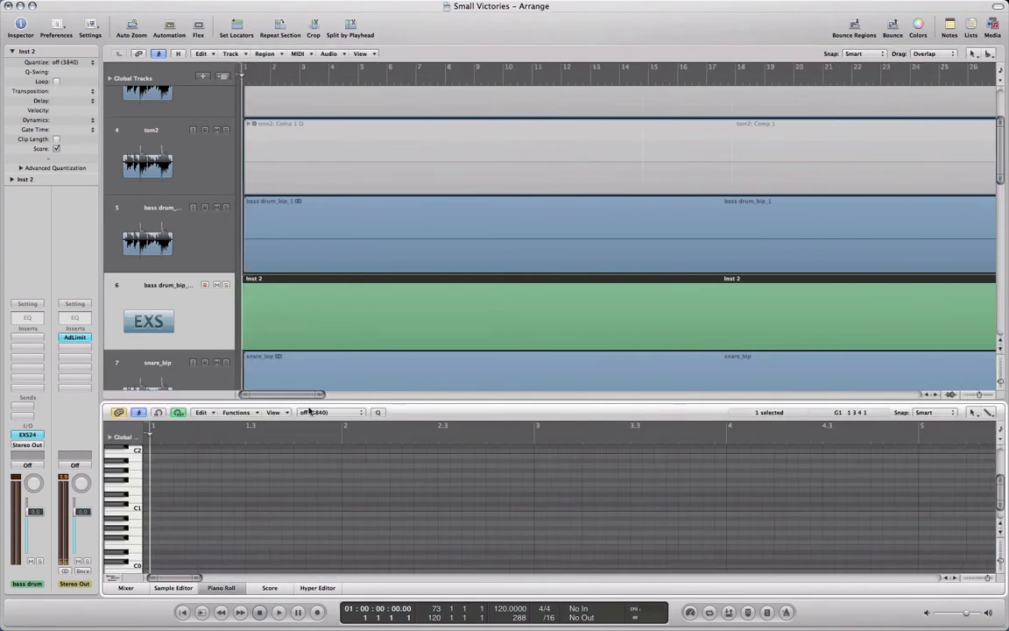
scroll(353, 293, "right", 10)
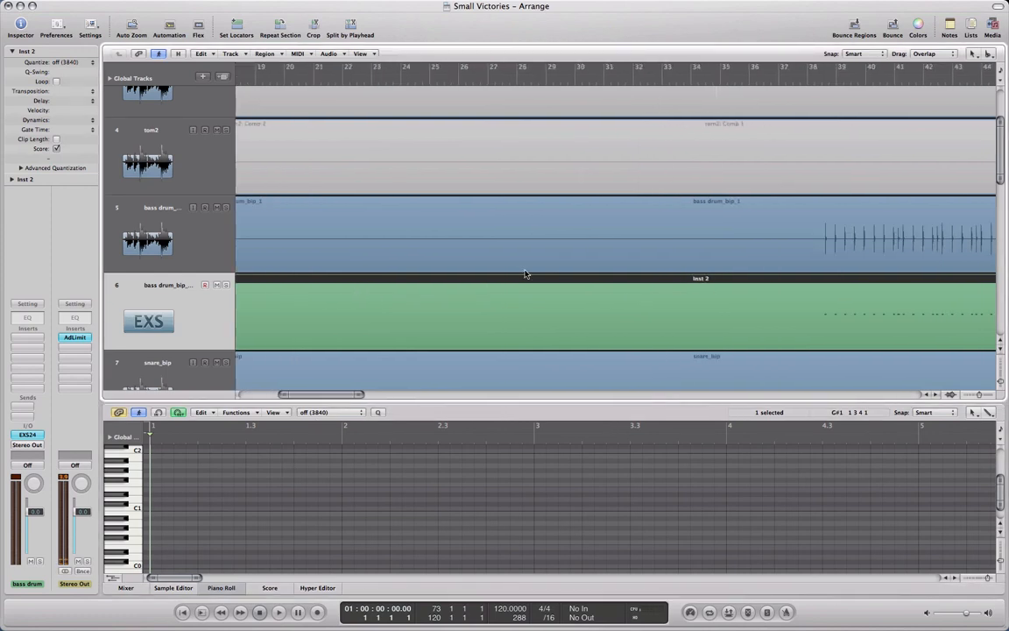
left_click(730, 77)
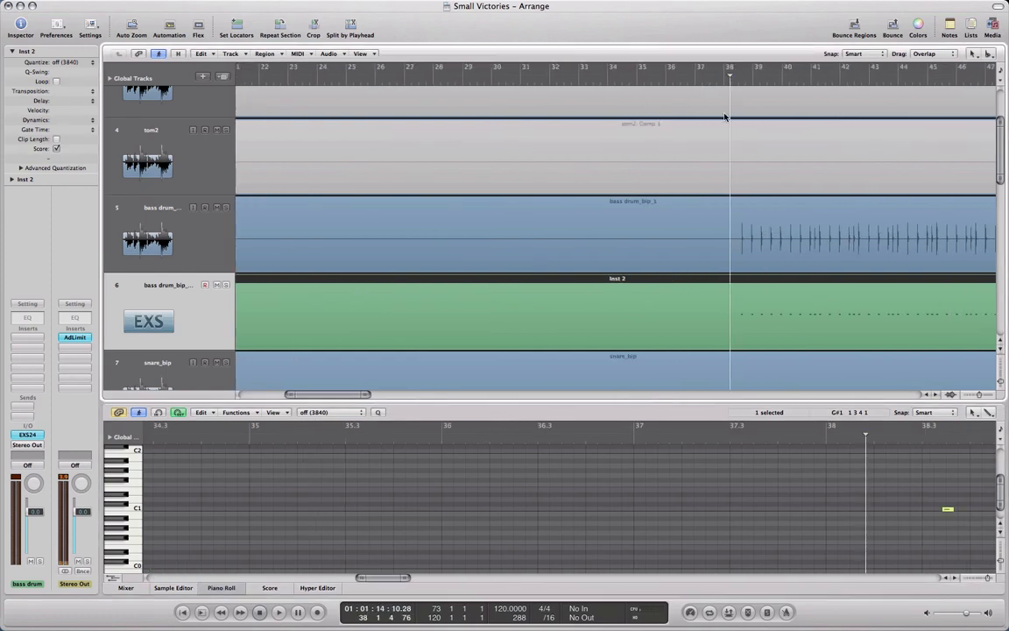
Zoom in on the arrangement and compare the kick MIDI notes with the bass drum hits between bars 38 and 52
scroll(725, 116, "right", 5)
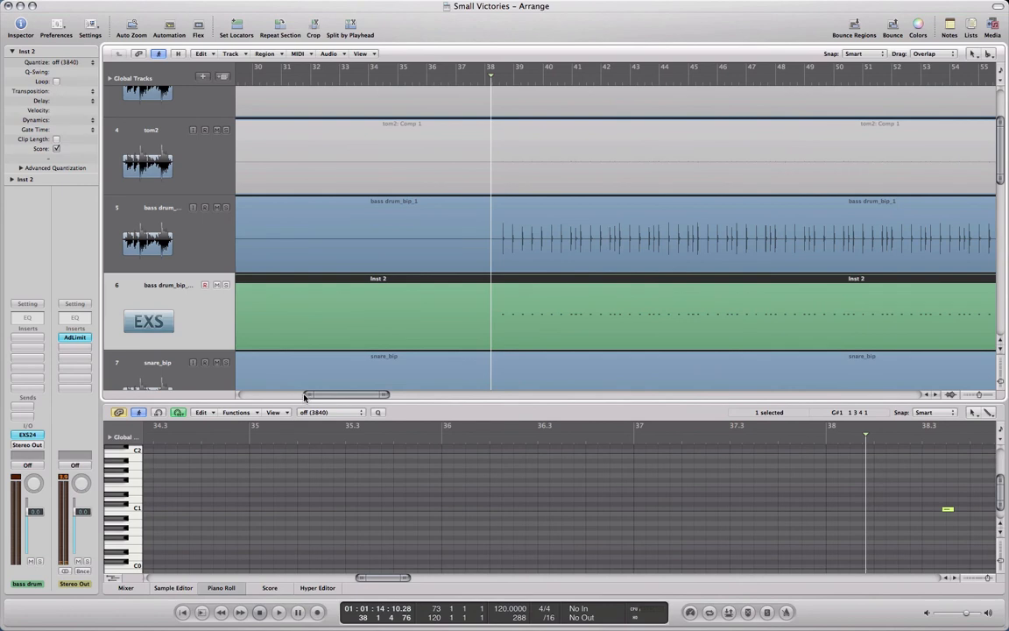
left_click_drag(305, 397, 323, 397)
scroll(346, 330, "right", 2)
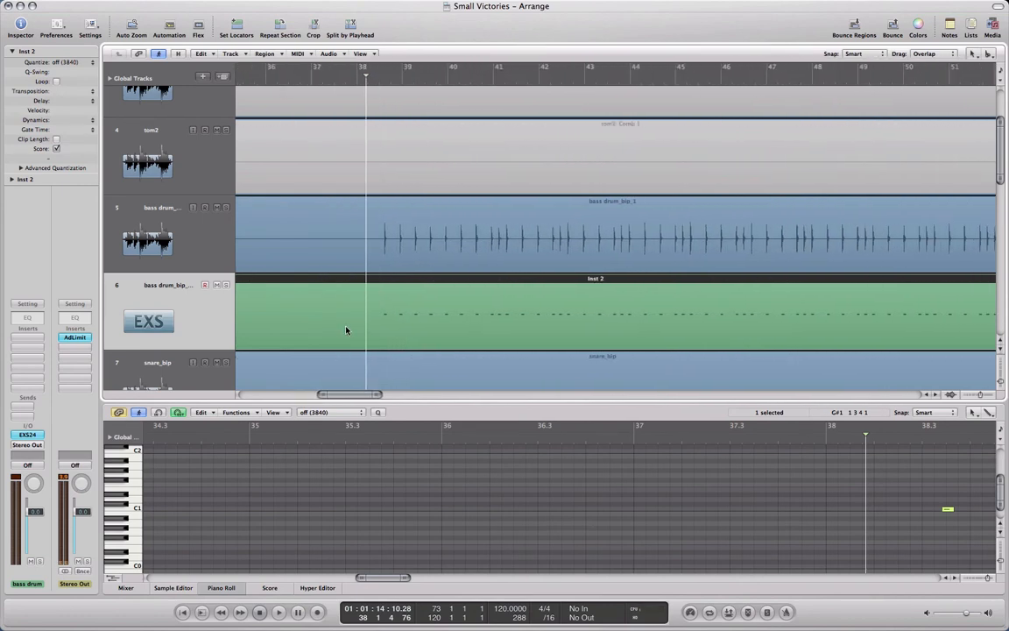
scroll(346, 330, "right", 2)
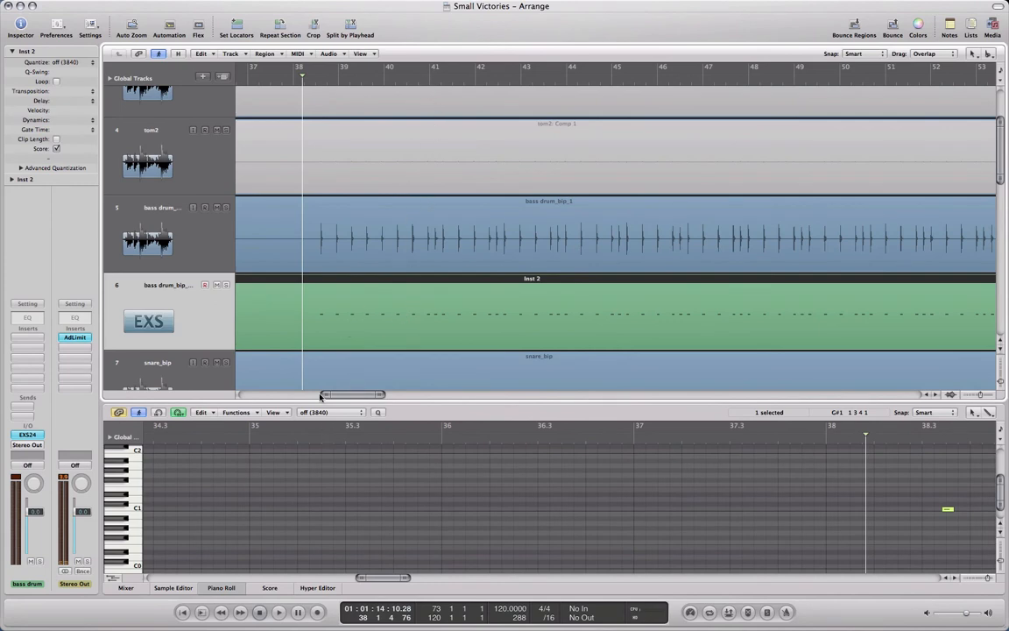
left_click_drag(324, 396, 335, 395)
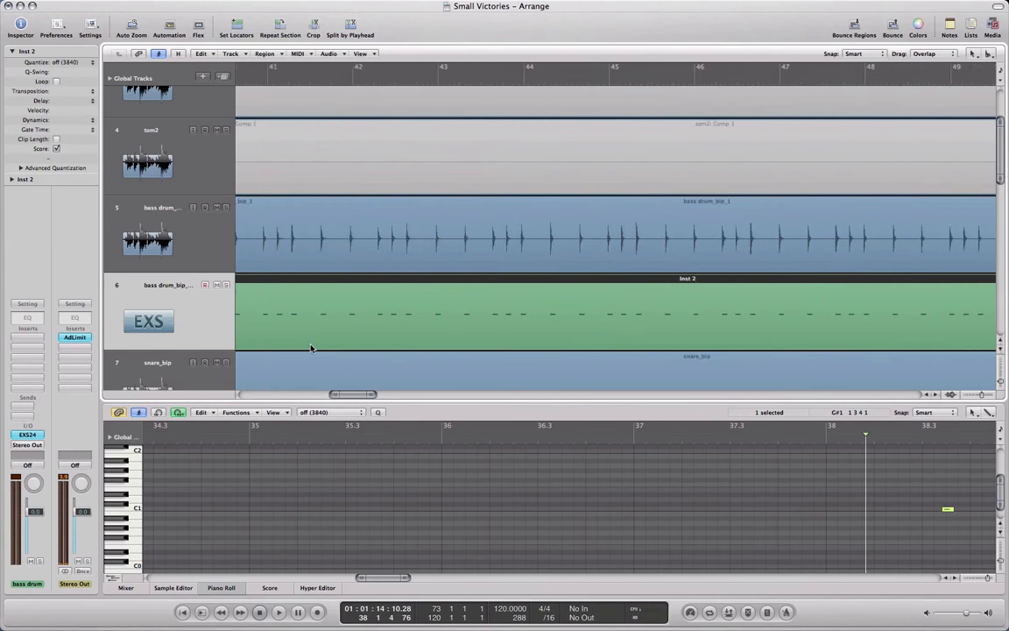
scroll(310, 348, "right", 5)
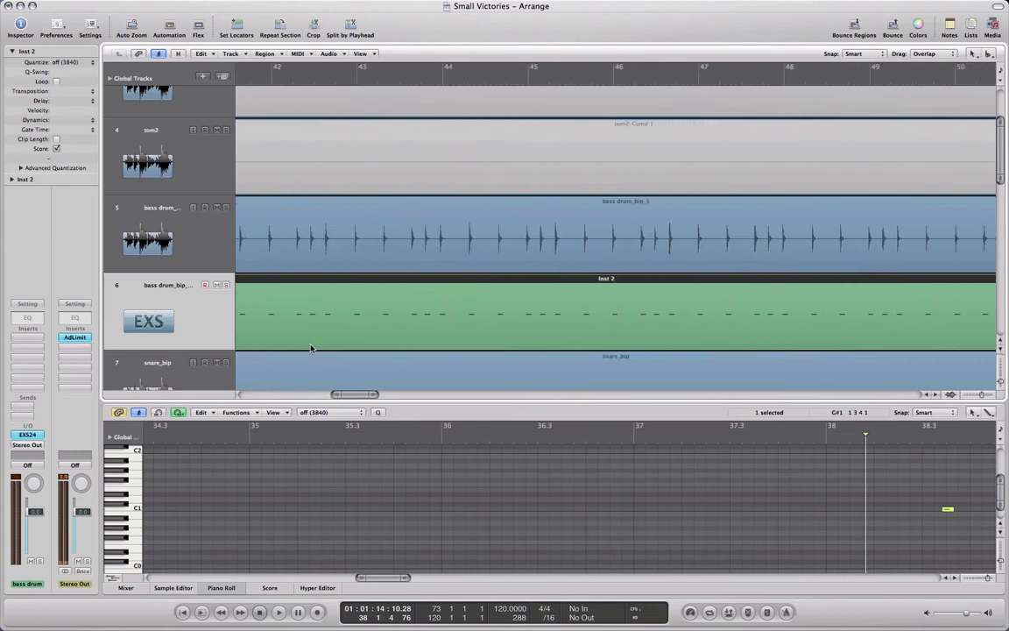
scroll(310, 348, "right", 5)
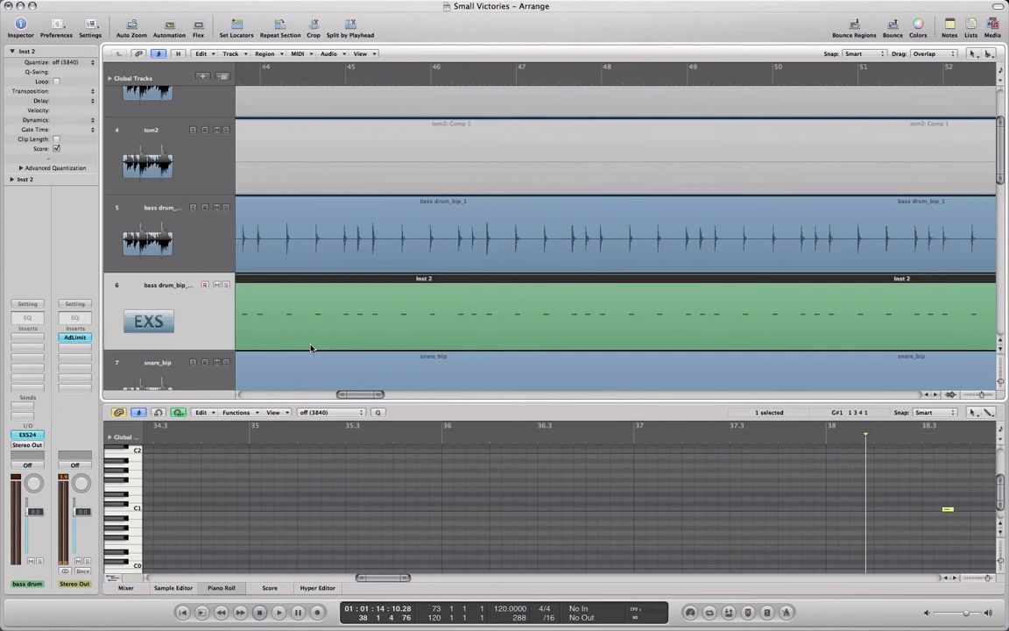
Solo the bounced bass drum, its EXS24 kick doubling track and the speech track
scroll(310, 347, "right", 5)
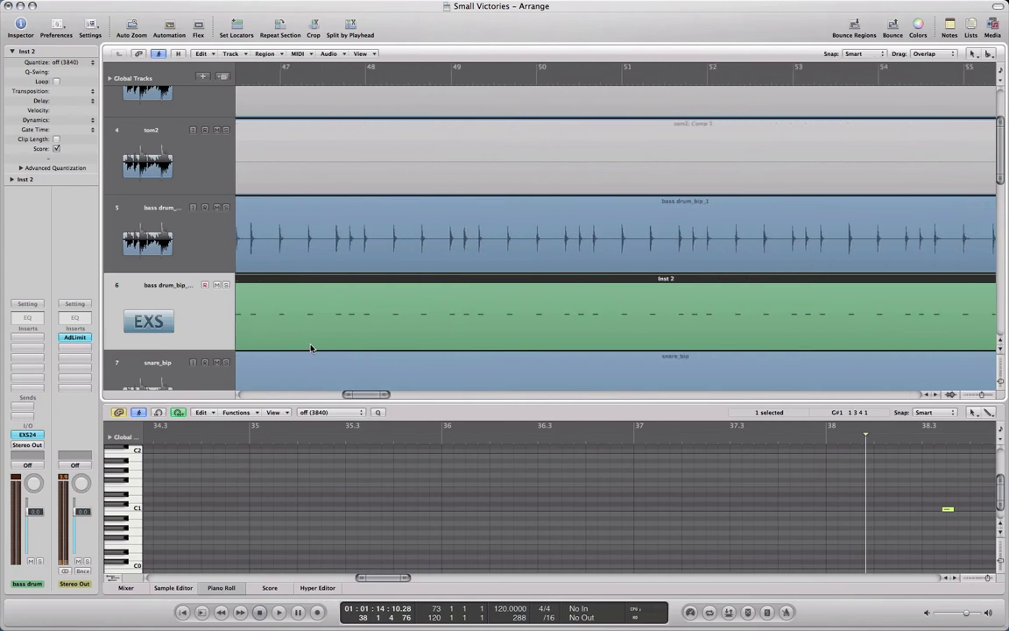
scroll(311, 348, "right", 5)
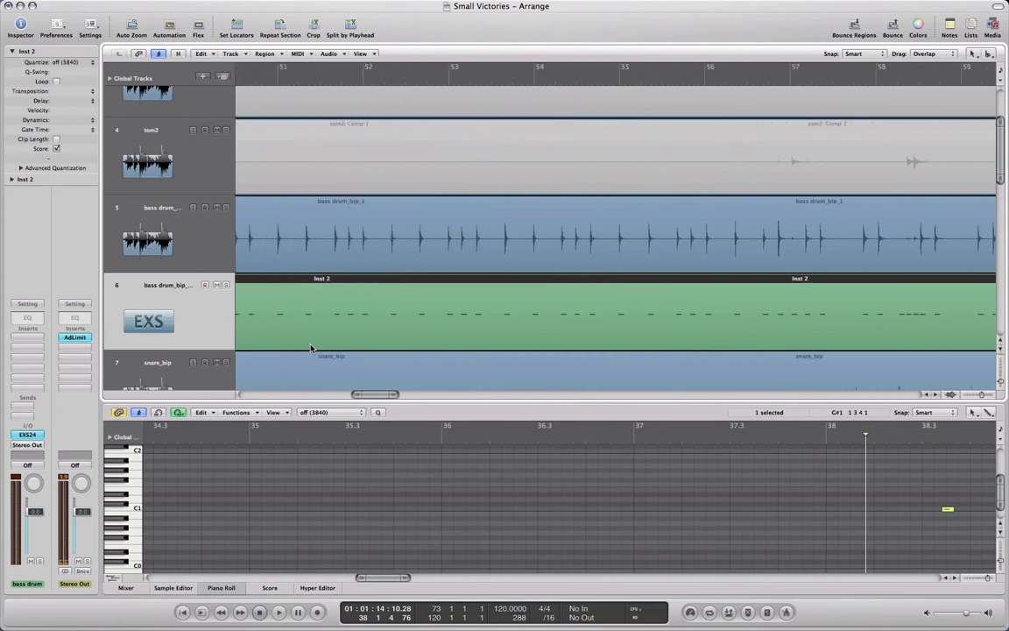
scroll(310, 348, "right", 2)
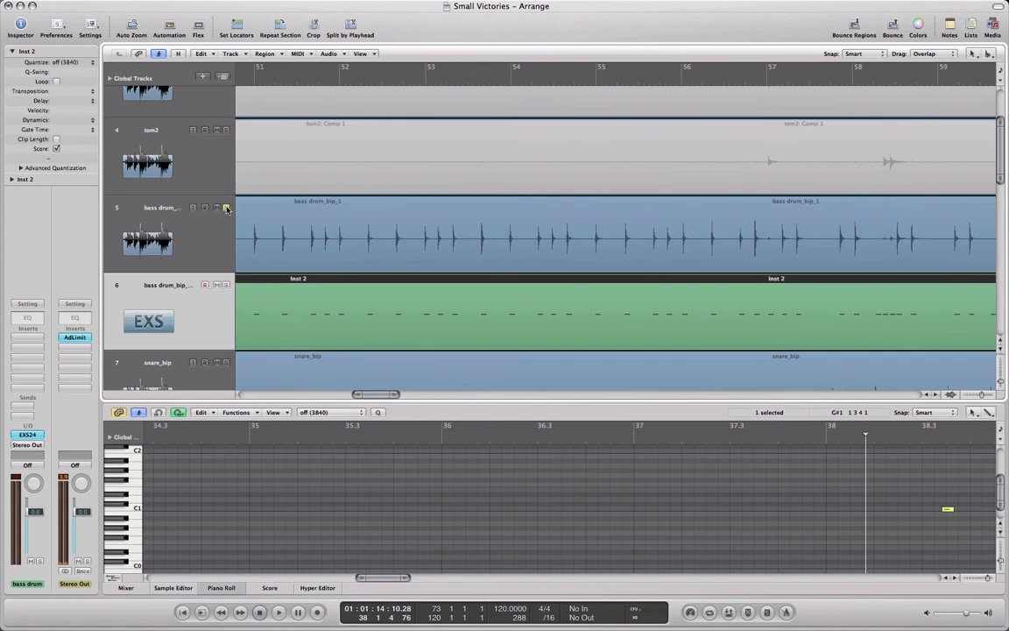
left_click(226, 285)
scroll(198, 348, "down", 10)
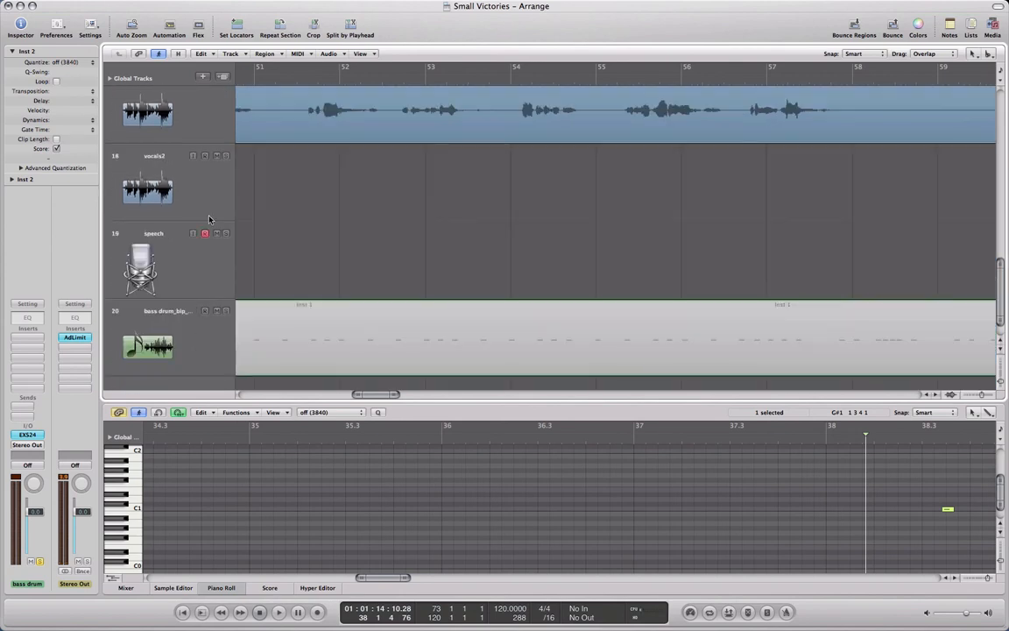
left_click(226, 233)
scroll(226, 234, "up", 9)
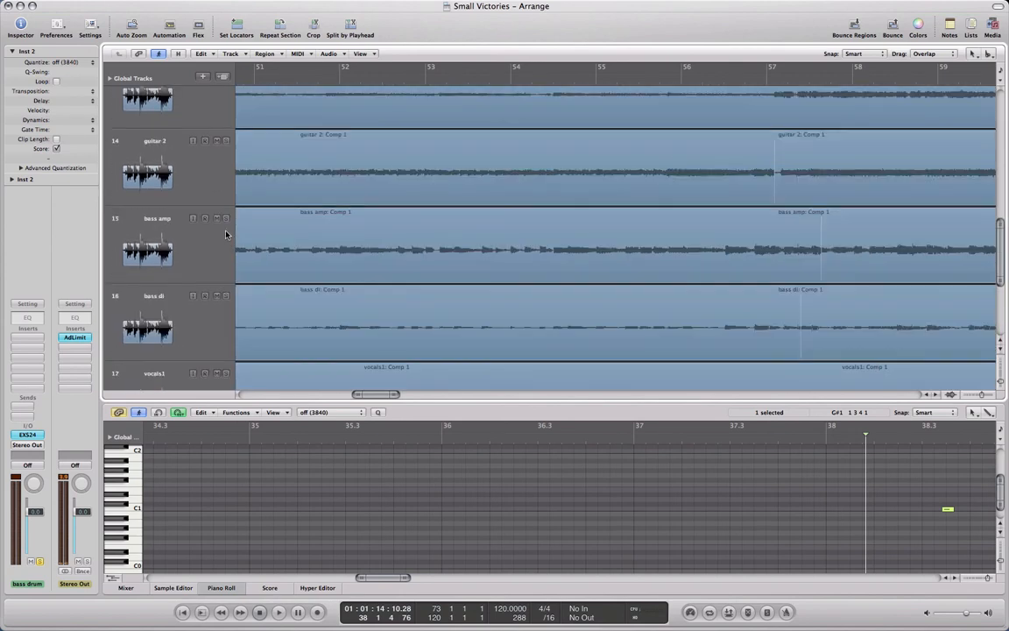
scroll(225, 234, "up", 4)
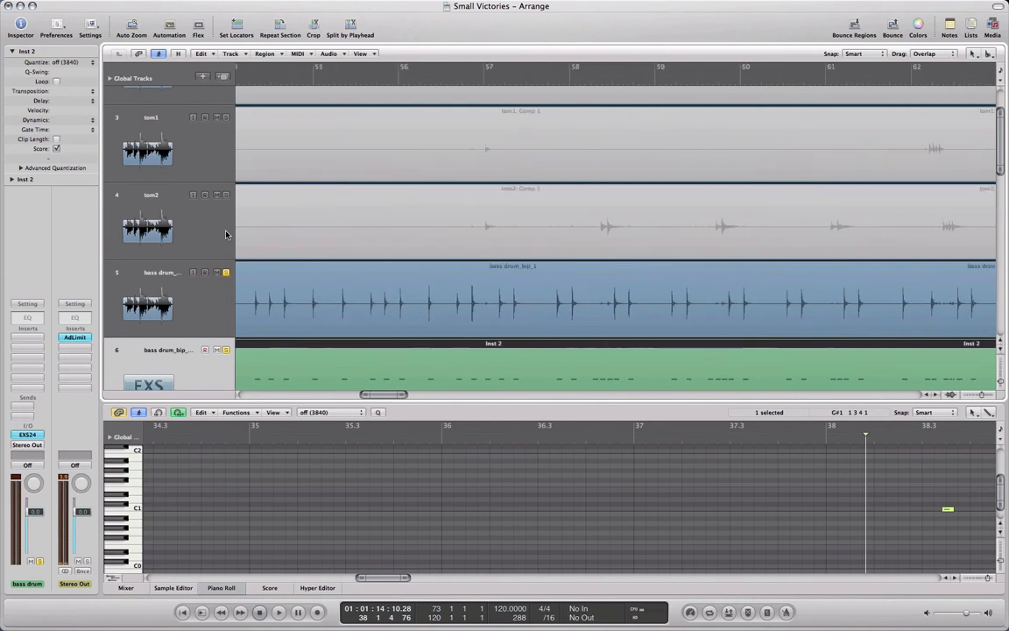
Audition the soloed kicks around bar 58 and delete the three false kick MIDI notes in the second quarter of that bar
scroll(225, 234, "down", 1)
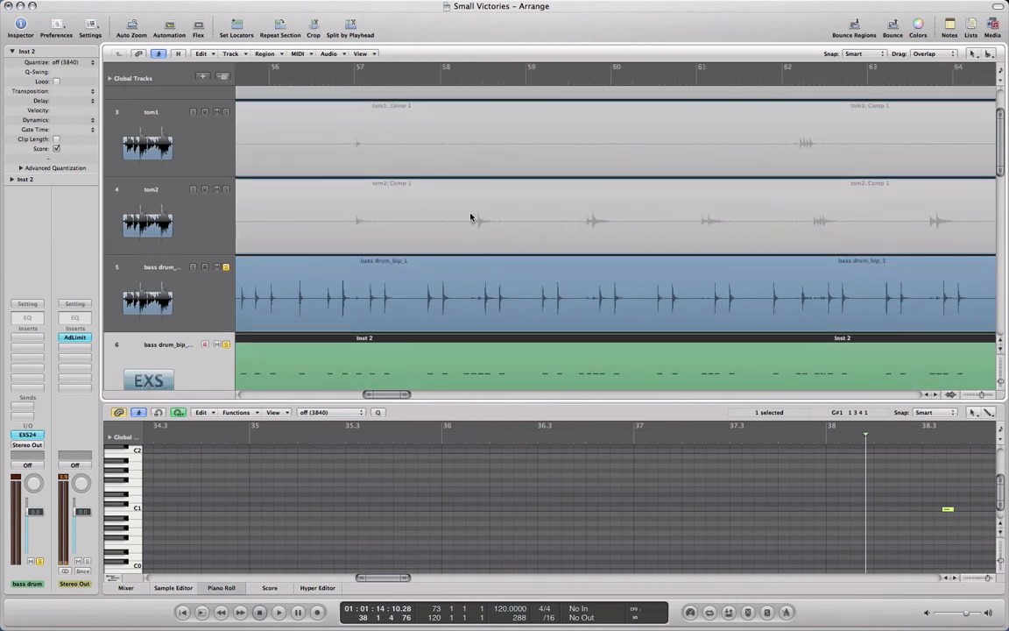
left_click(464, 75)
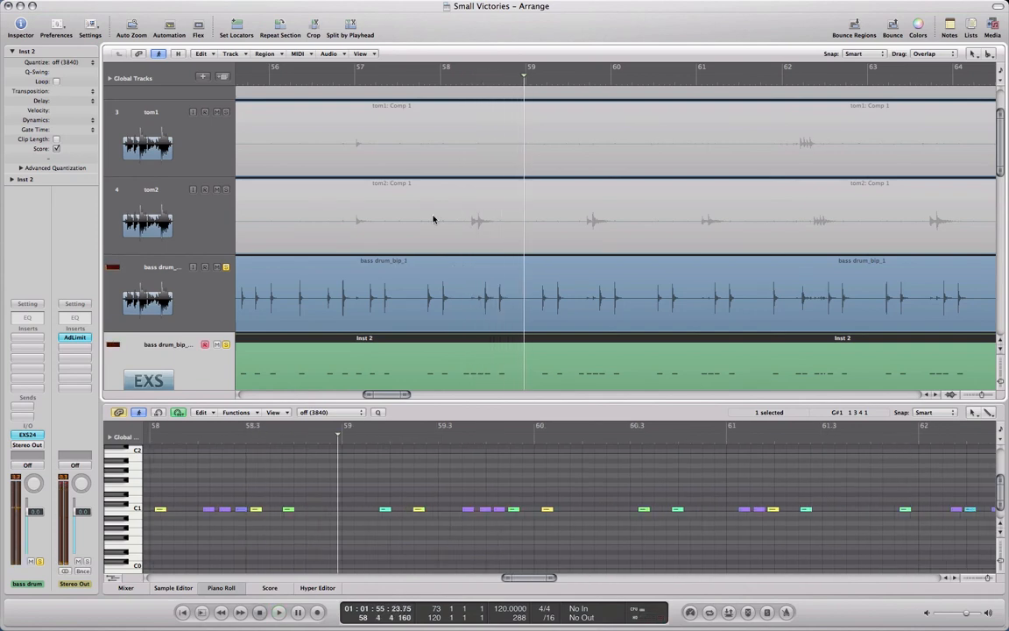
left_click(477, 79)
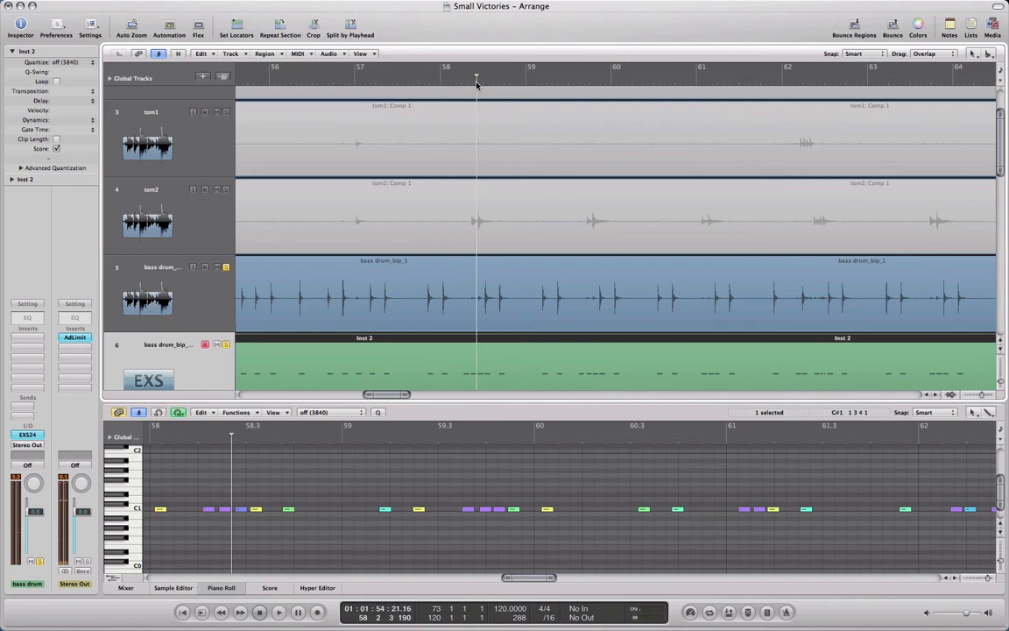
left_click(473, 84)
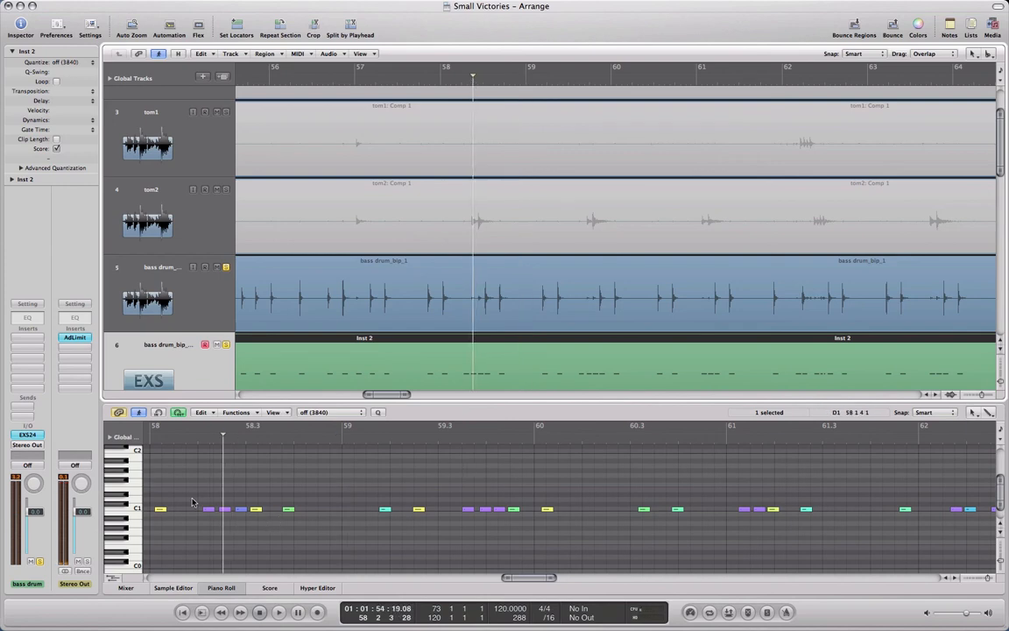
left_click_drag(198, 504, 241, 520)
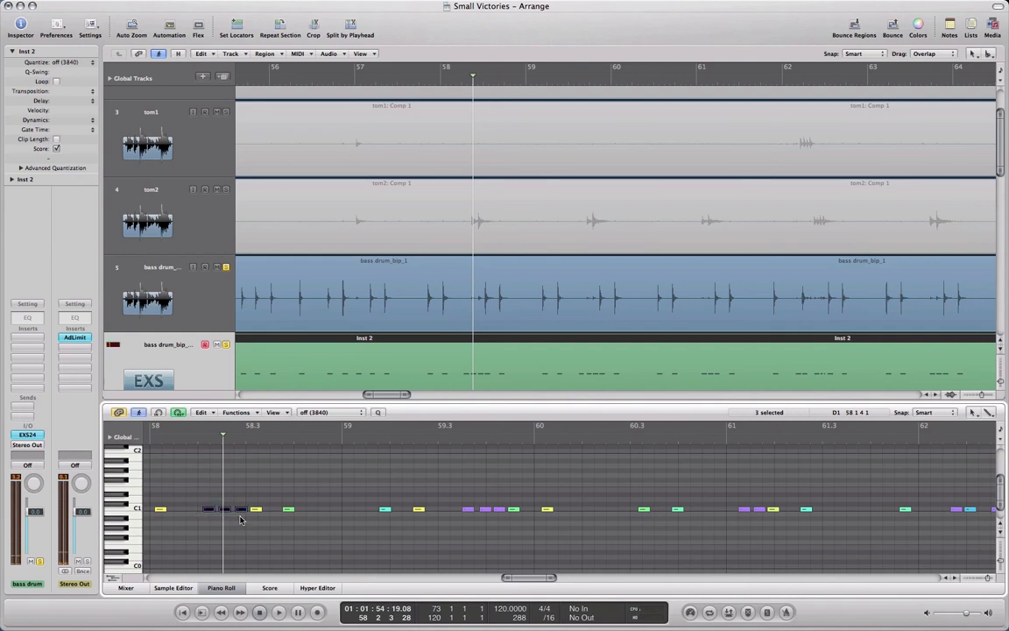
key("Delete")
Find the falsely triggered kicks in the second half of bar 59 and delete those three MIDI notes
left_click(573, 85)
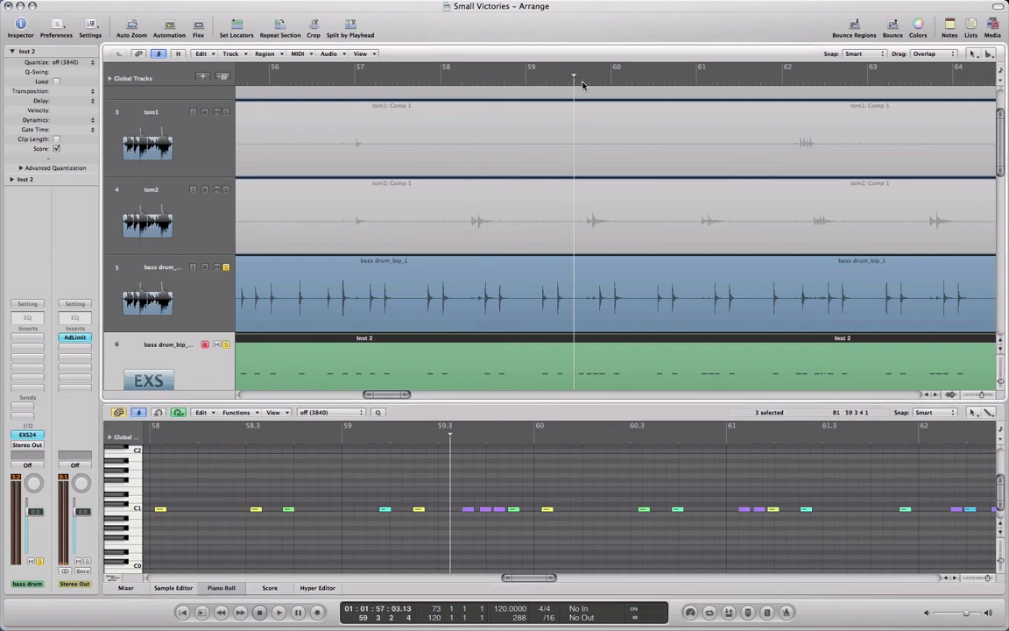
left_click(555, 85)
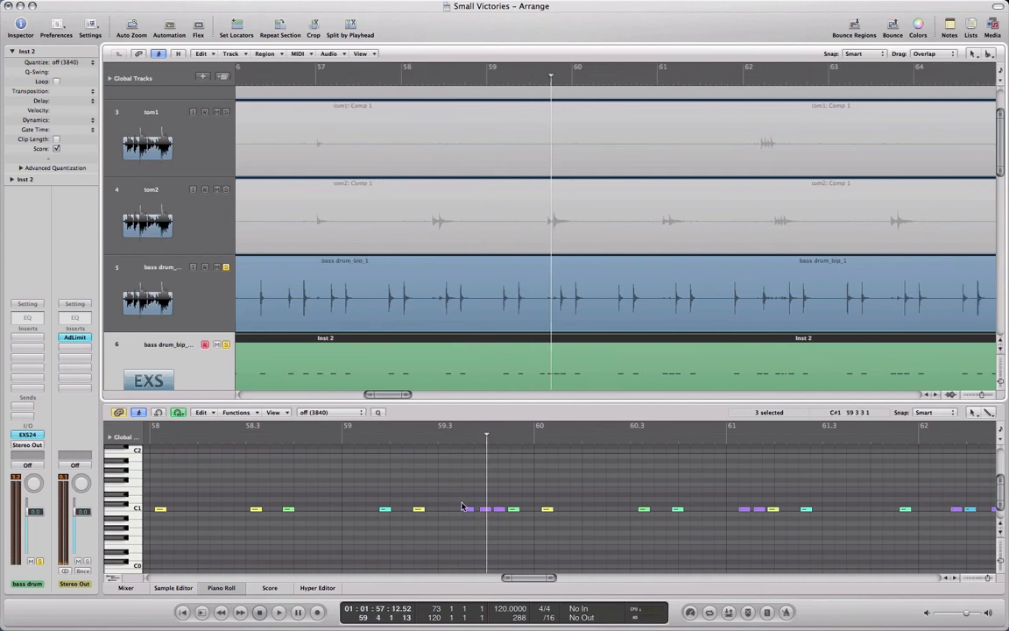
left_click_drag(456, 502, 495, 514)
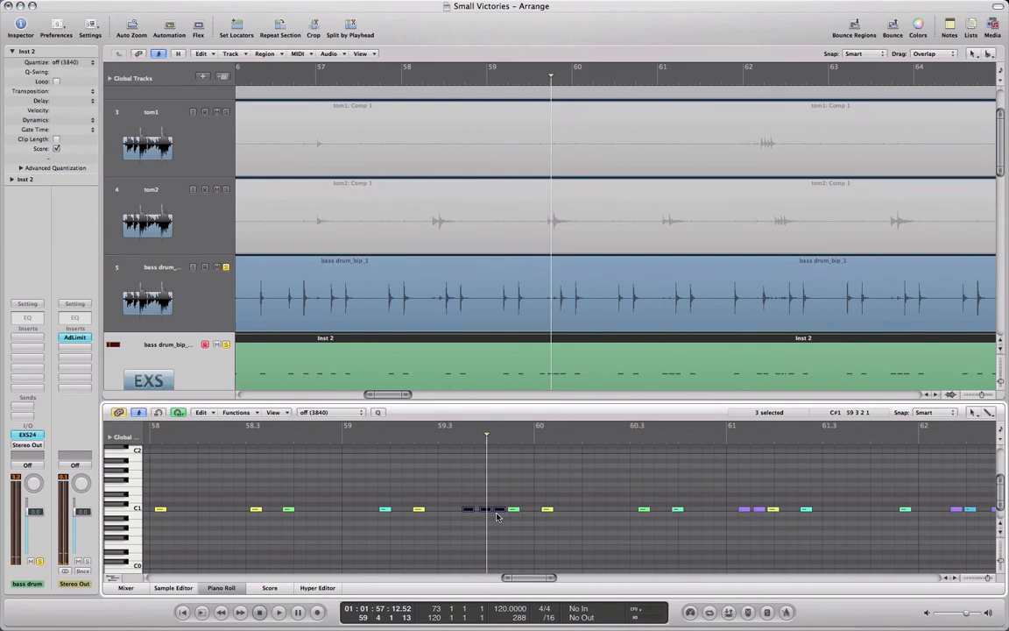
key("Delete")
Check the bass drum waveform at bar 61 against the kick part and delete the two false MIDI notes at the bar's start
scroll(575, 313, "down", 1)
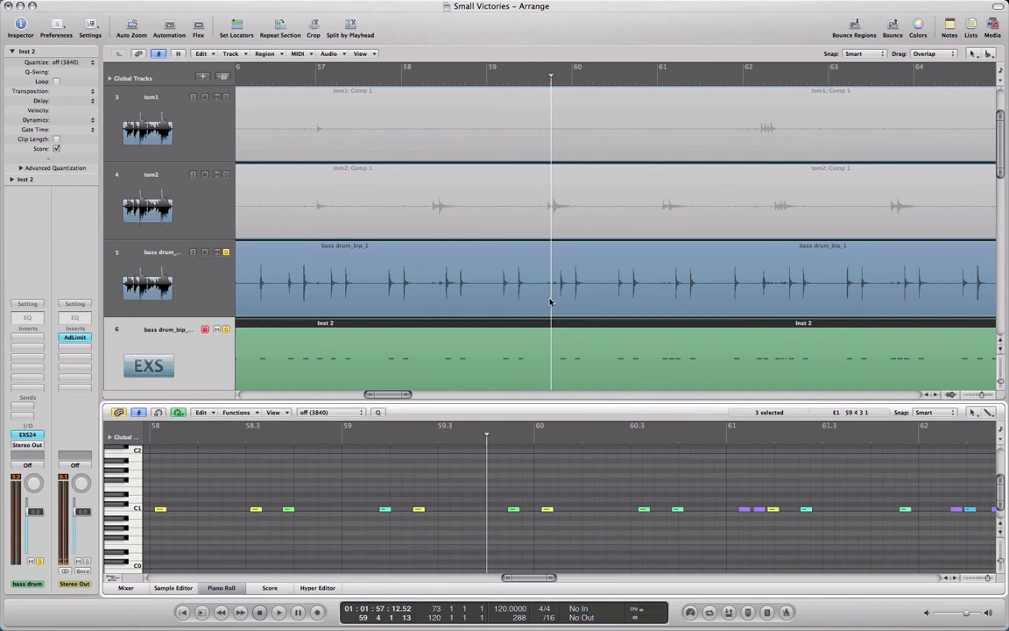
scroll(551, 303, "right", 2)
scroll(543, 277, "down", 5)
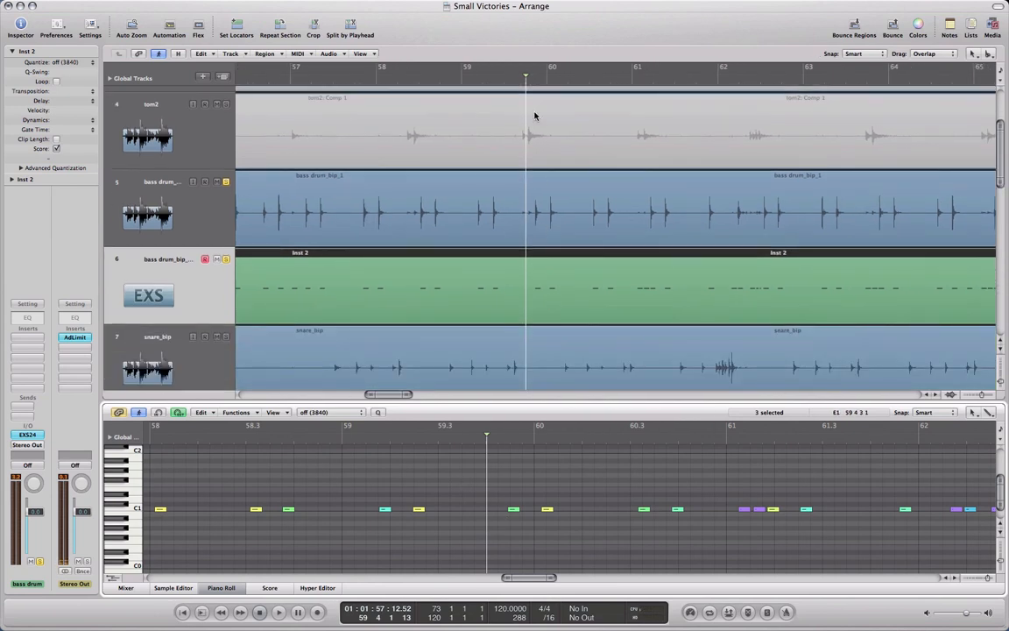
left_click_drag(534, 83, 642, 80)
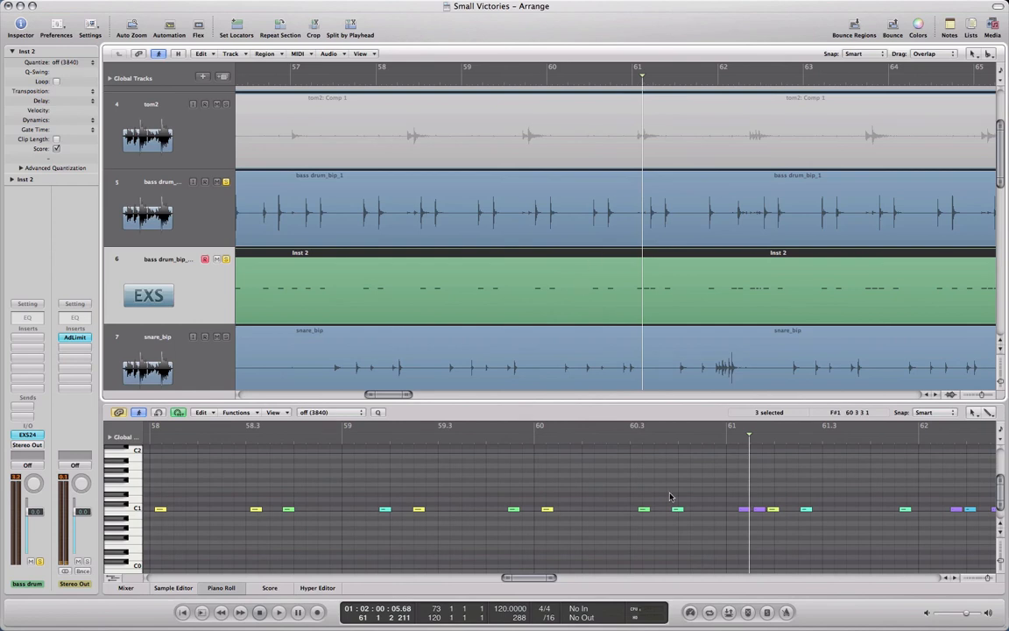
left_click_drag(731, 498, 761, 523)
key("Delete")
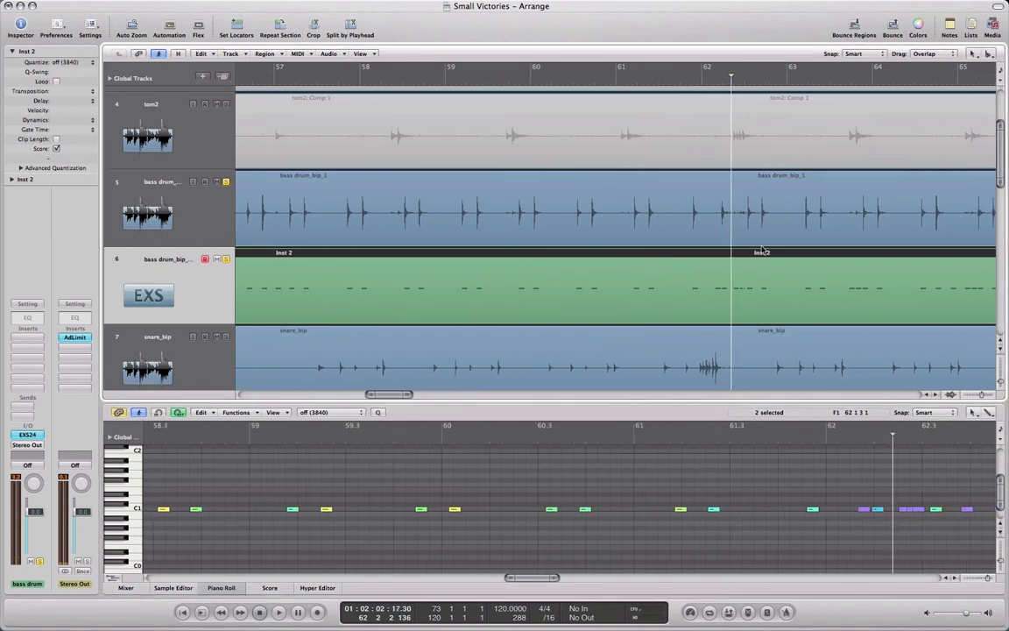
Delete the three false kick notes just before the middle of bar 62 and the extra one near its start
left_click_drag(893, 505, 921, 515)
key("Delete")
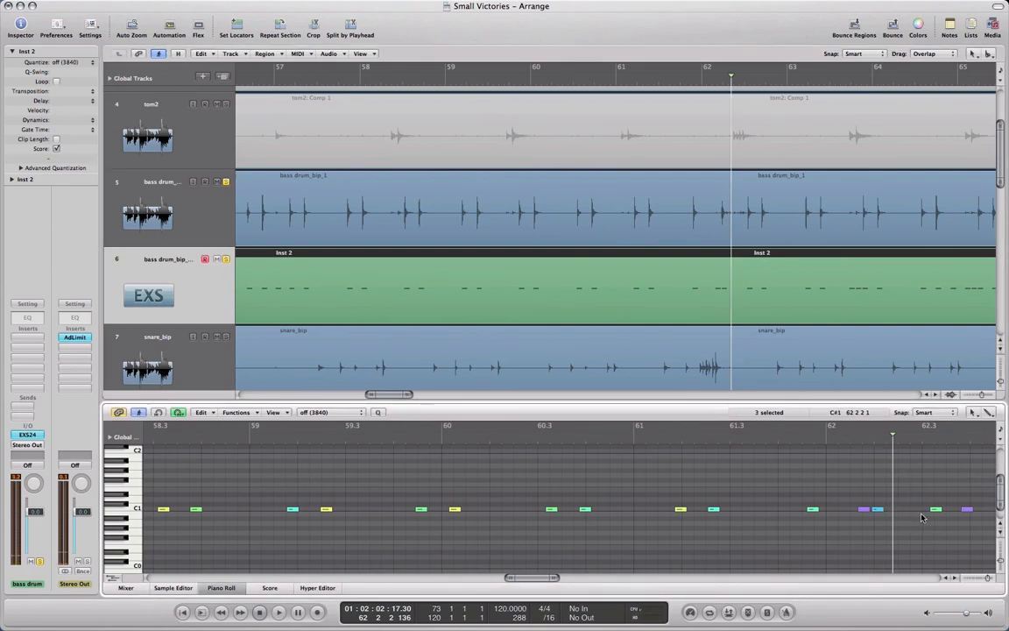
left_click(861, 510)
left_click_drag(876, 499, 897, 520)
key("Delete")
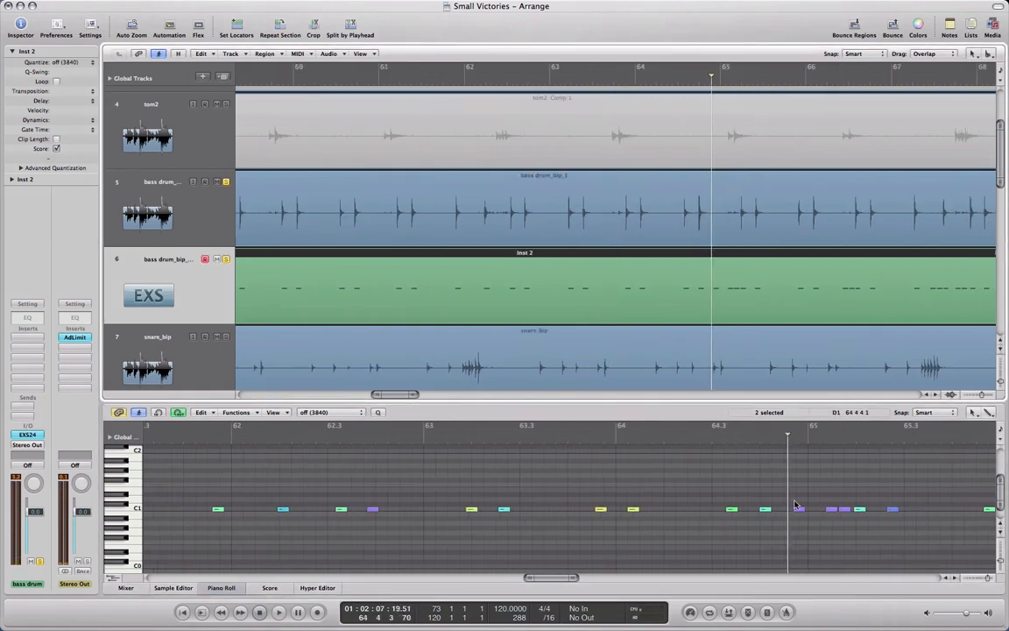
Delete the three false kick notes around the start of bar 65 and the two in the last quarter of bar 67
left_click_drag(839, 495, 813, 519)
key("Delete")
left_click(793, 92)
key("space")
left_click_drag(904, 499, 932, 518)
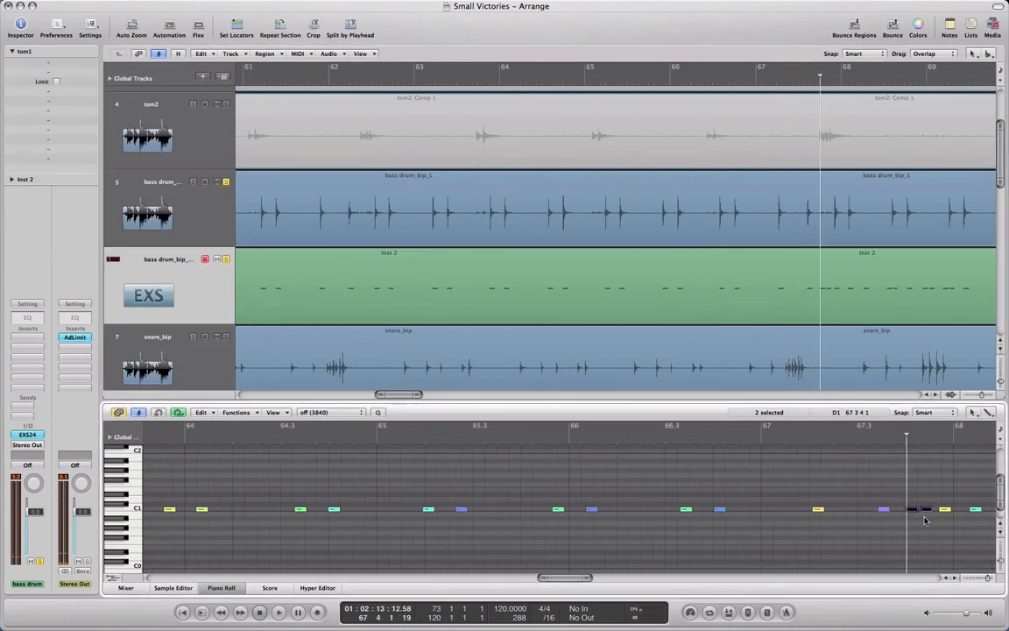
key("Delete")
Remove the extra kick MIDI notes in bars 68 and 69 that match no real bass drum hit
left_click(885, 509)
key("Delete")
left_click(937, 509)
key("Delete")
left_click_drag(838, 499, 887, 518)
key("Delete")
Remove the stray kick notes between bars 69 and 72, keeping only those aligned with bass drum hits
scroll(773, 216, "right", 3)
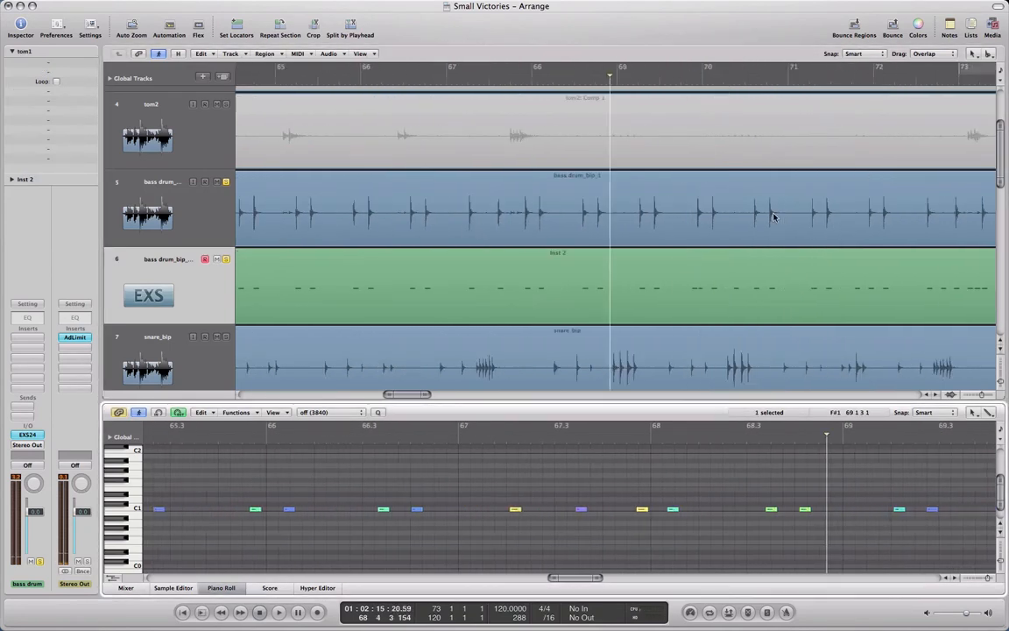
left_click(757, 511)
key("Delete")
left_click(848, 509)
key("Delete")
left_click(544, 510)
key("Delete")
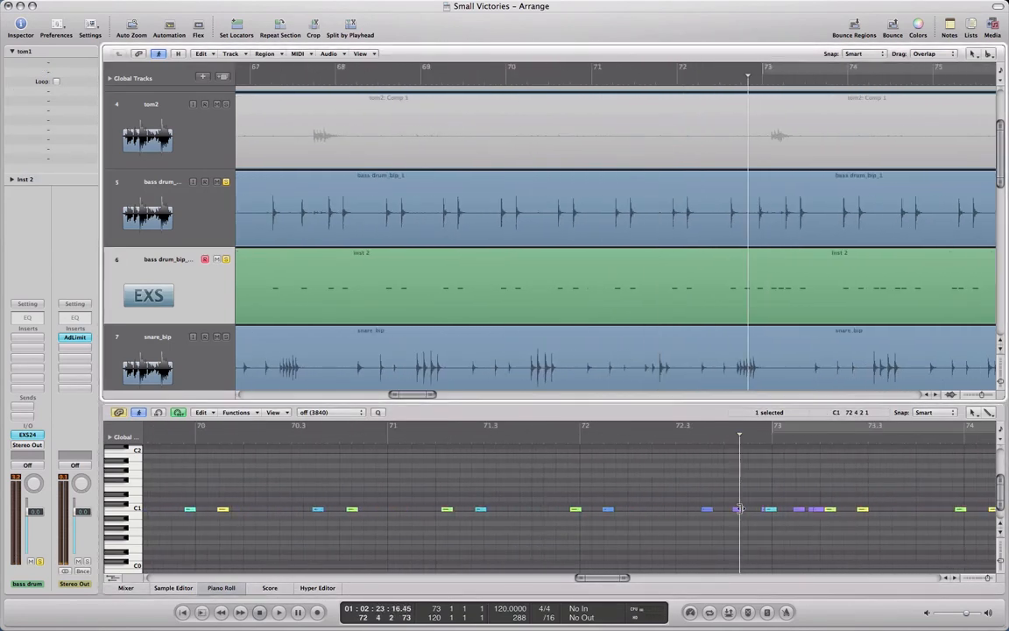
Delete the false kick notes in the last quarter of bar 72 and around the beginning of bar 73
left_click(738, 510)
key("Delete")
left_click_drag(785, 528, 823, 502)
key("Delete")
scroll(825, 287, "right", 3)
Delete the stray kick note in the second quarter of bar 75 and the next false one following it
left_click(782, 78)
scroll(788, 287, "right", 4)
left_click(777, 509)
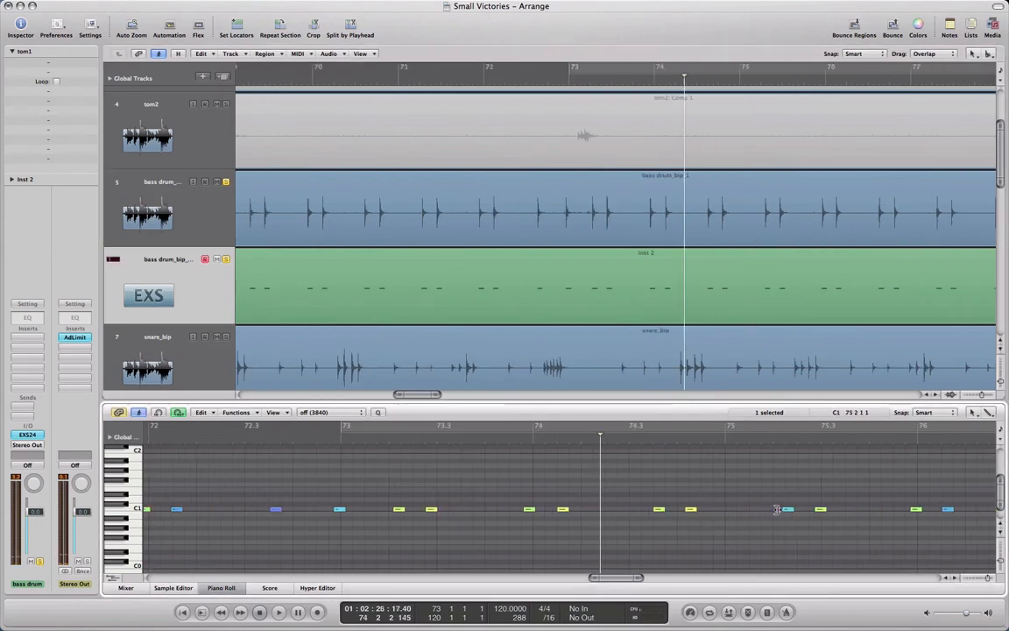
key("Delete")
left_click(844, 78)
left_click(849, 509)
key("Delete")
Delete the next stray kick note before bar 80 and place the playhead at bar 83
scroll(903, 176, "right", 3)
left_click(909, 79)
left_click(312, 509)
key("Delete")
scroll(879, 82, "right", 5)
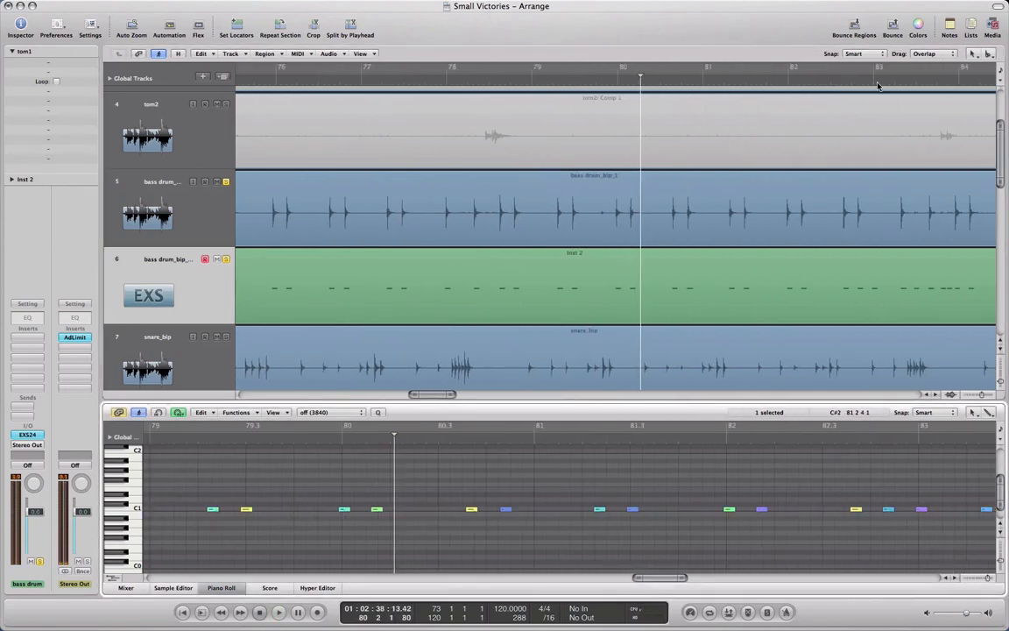
left_click(874, 80)
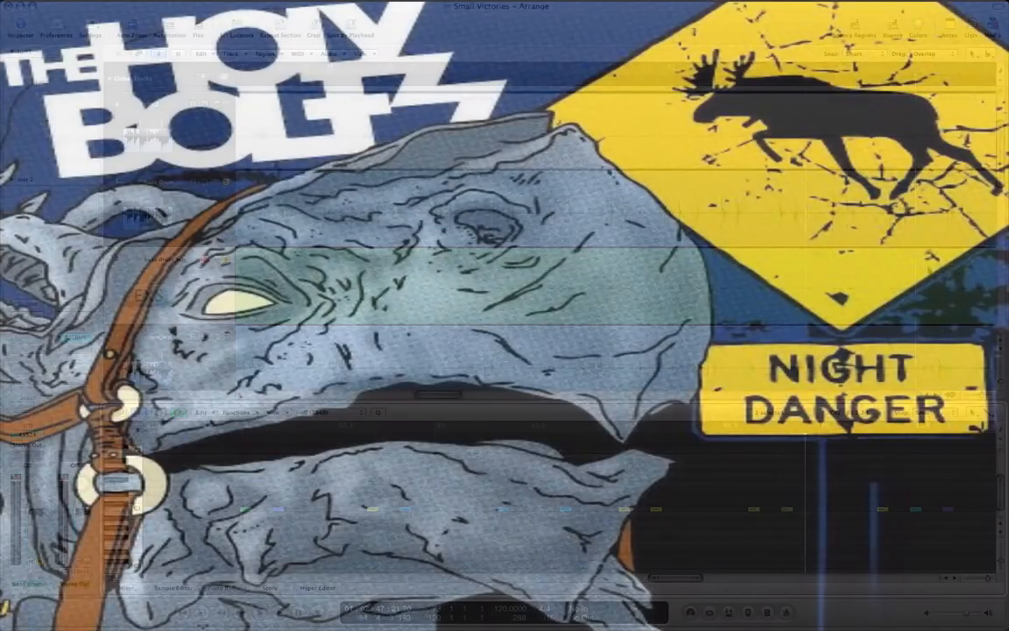